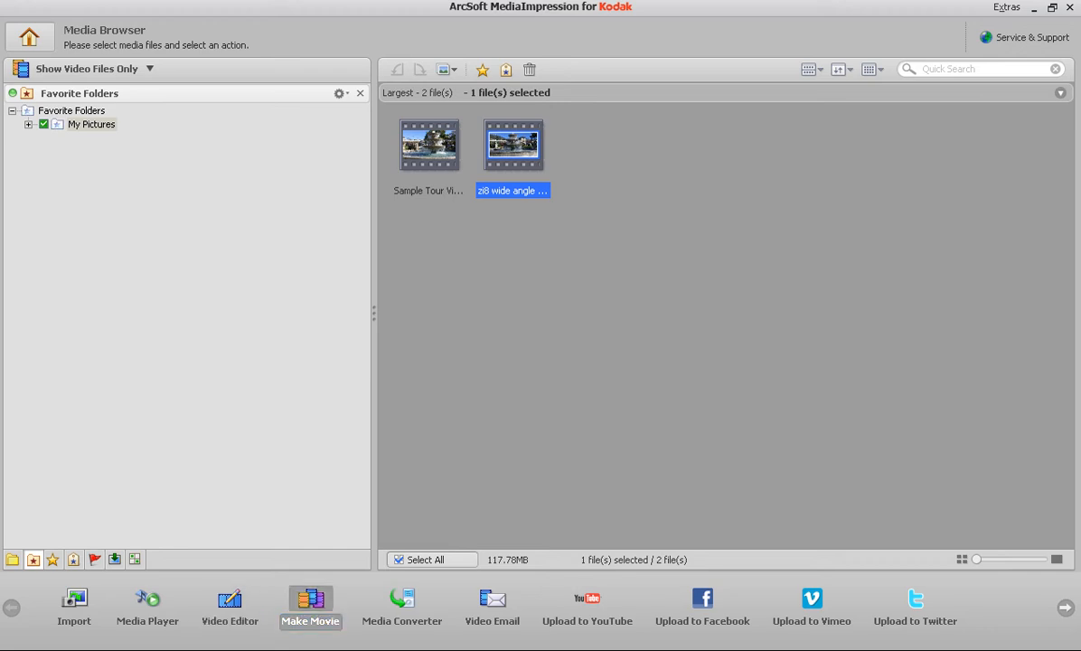
Step: Start a movie project from the zi8 wide angle video and remove its clip from the storyboard
click(310, 605)
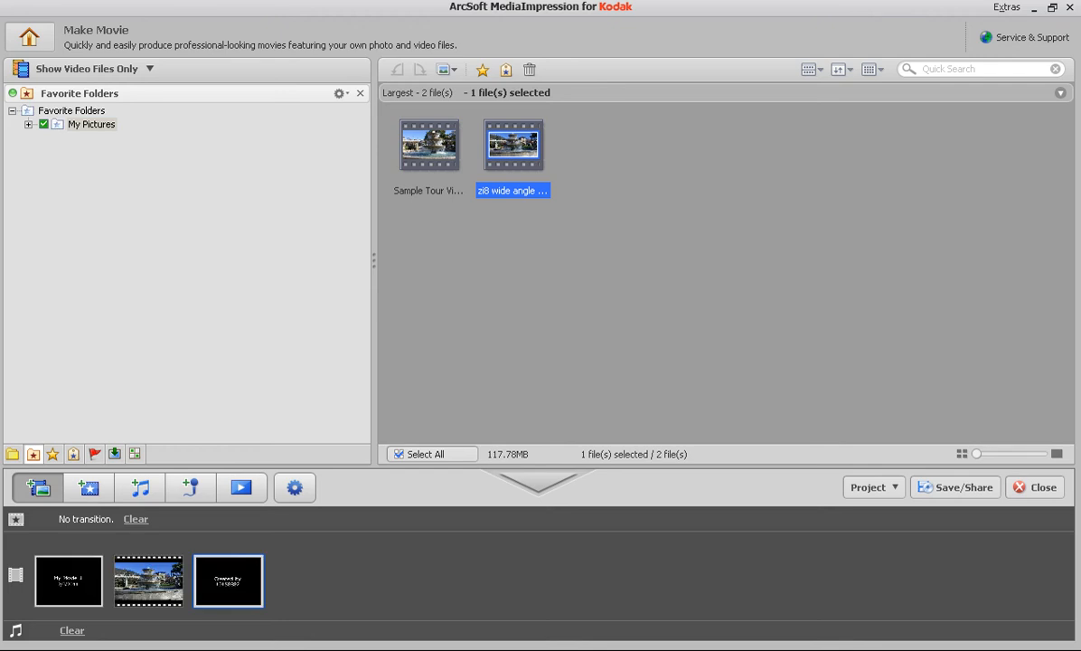
mouse_move(149, 580)
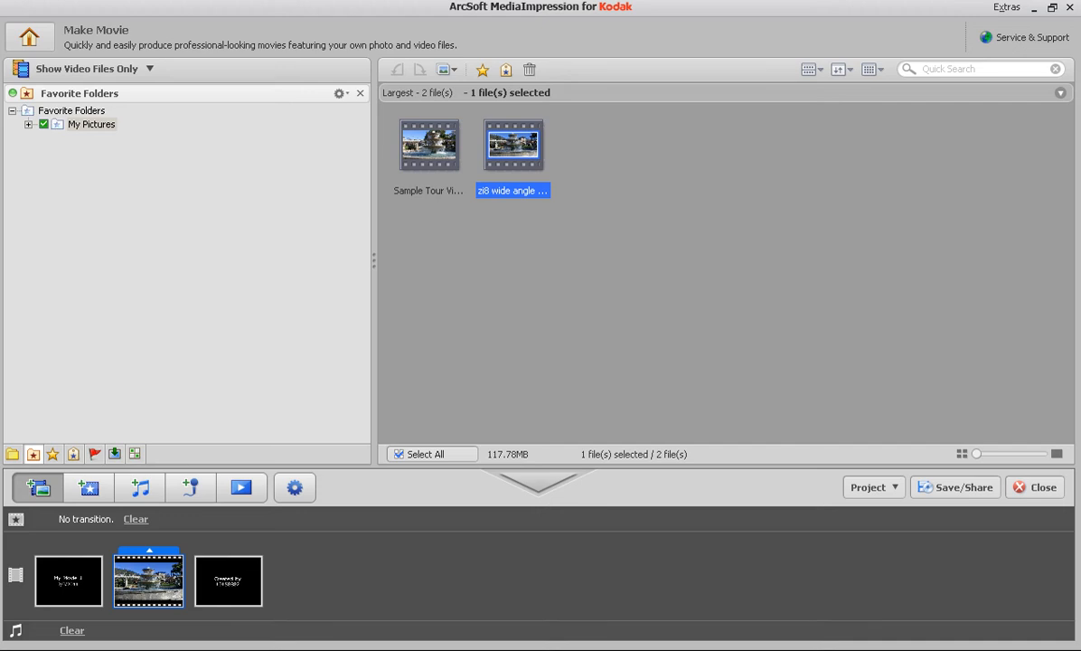
click(149, 551)
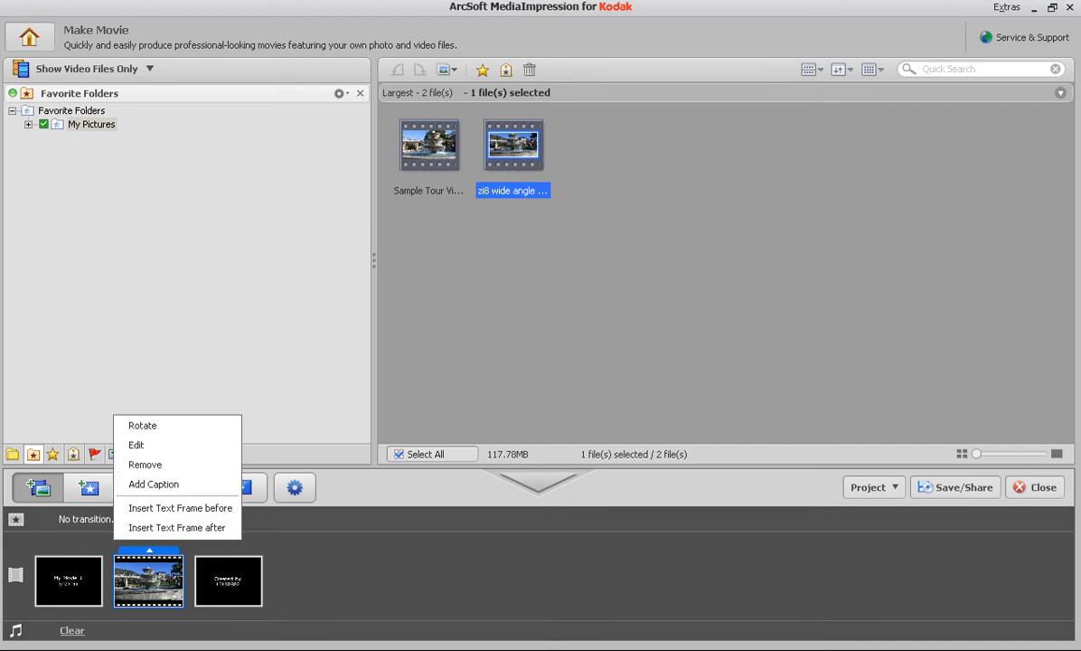
click(145, 464)
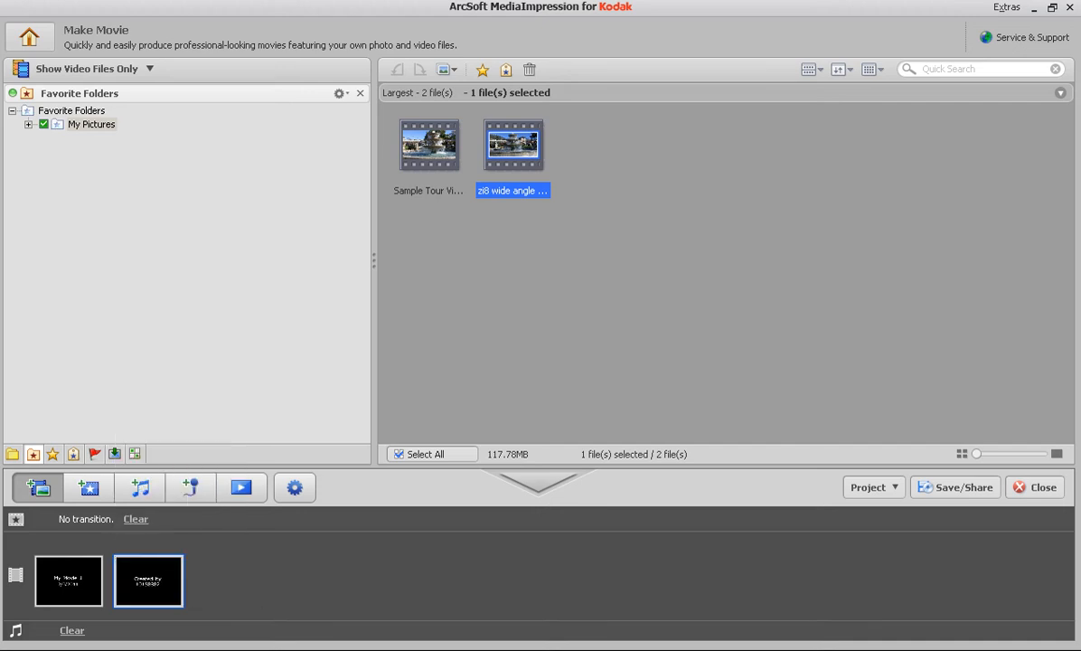
Step: Insert the Sample Tour video after the opening title, followed by the zi8 wide angle video before the closing credit
mouse_move(69, 580)
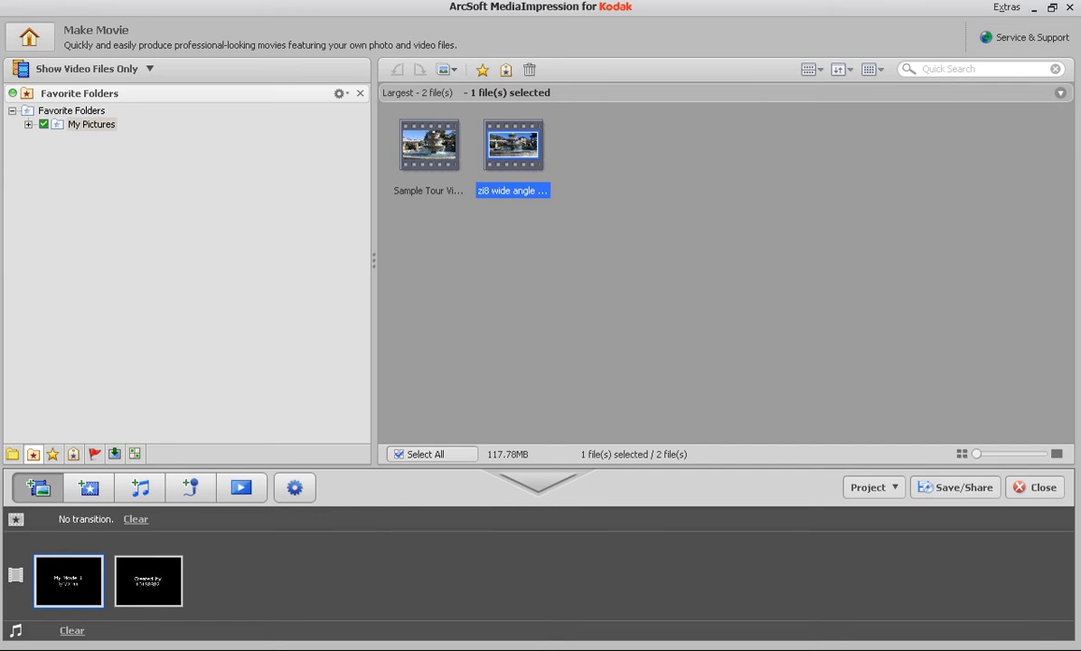
click(426, 150)
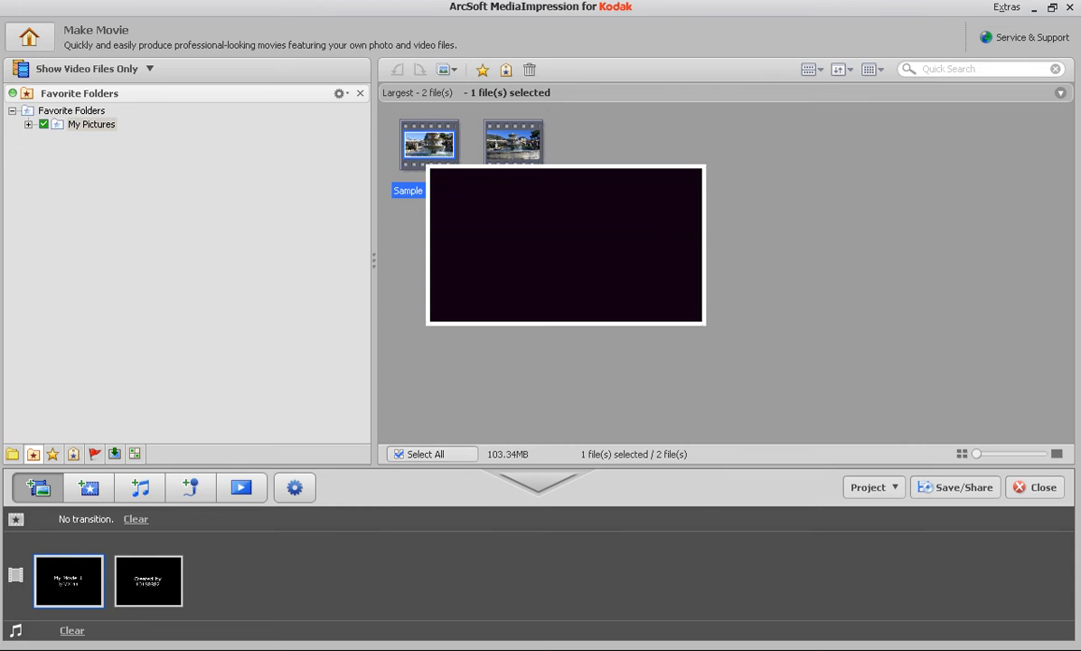
drag(425, 150, 108, 580)
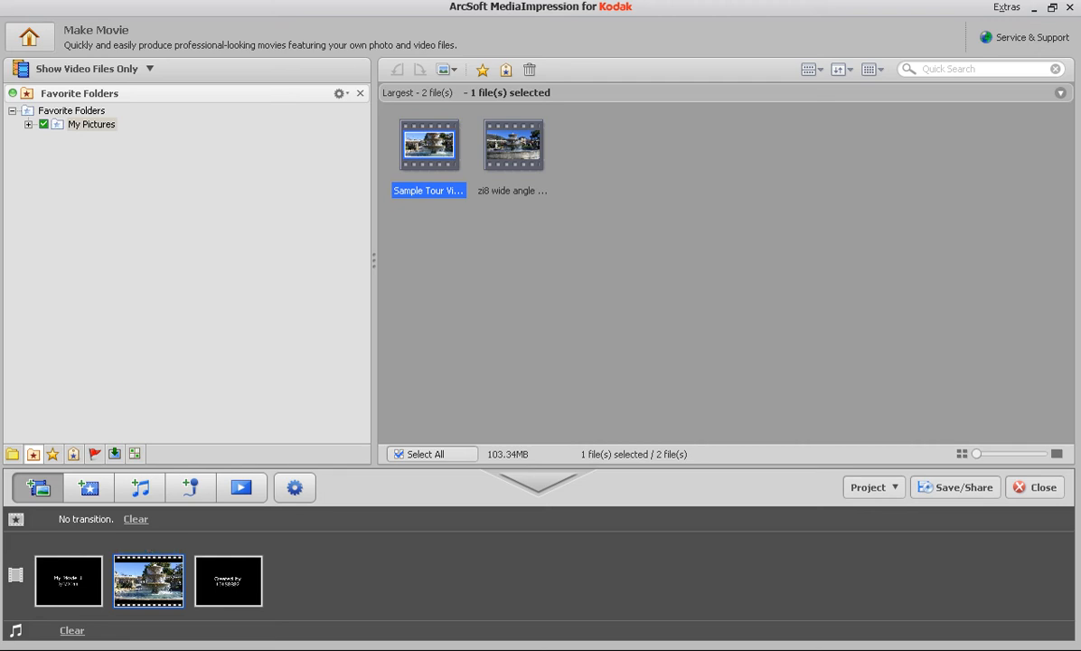
click(513, 147)
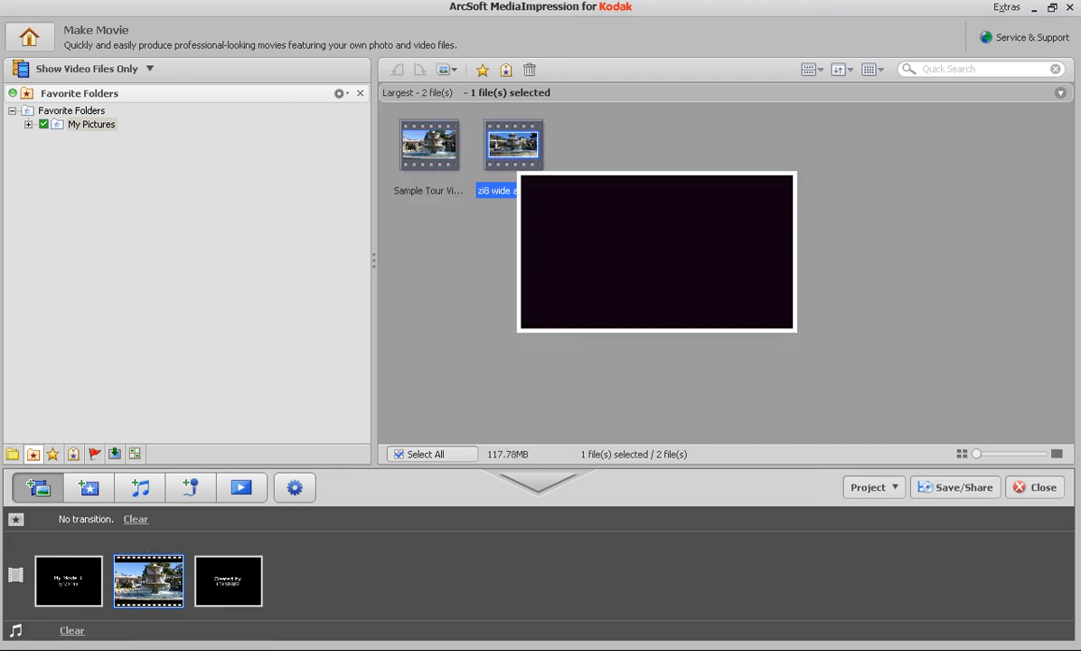
drag(513, 146, 228, 582)
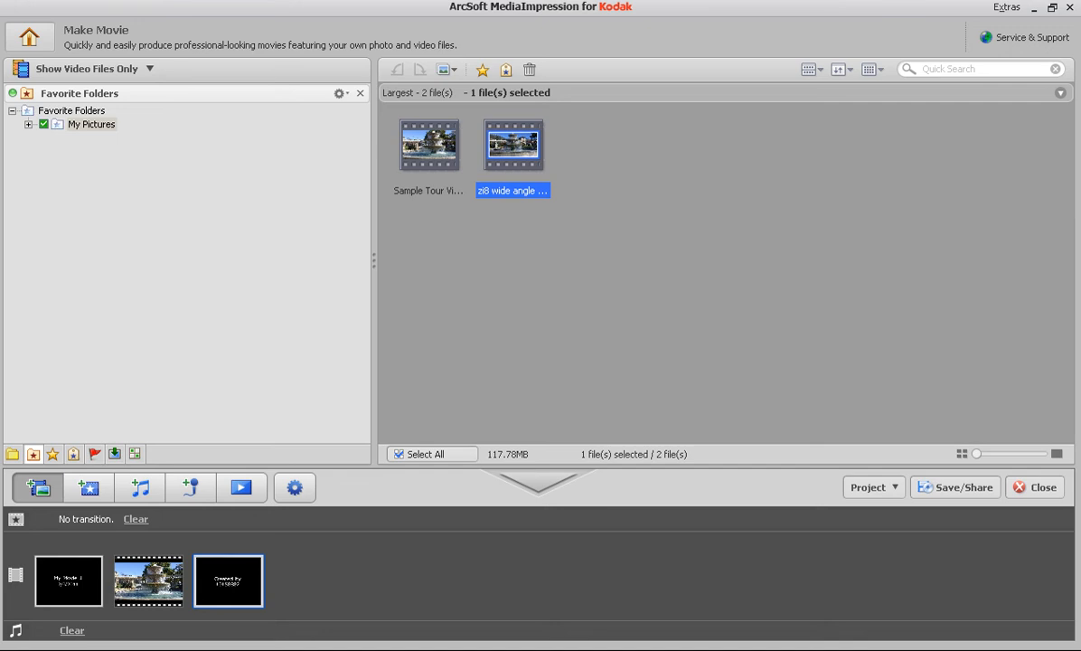
drag(513, 146, 189, 580)
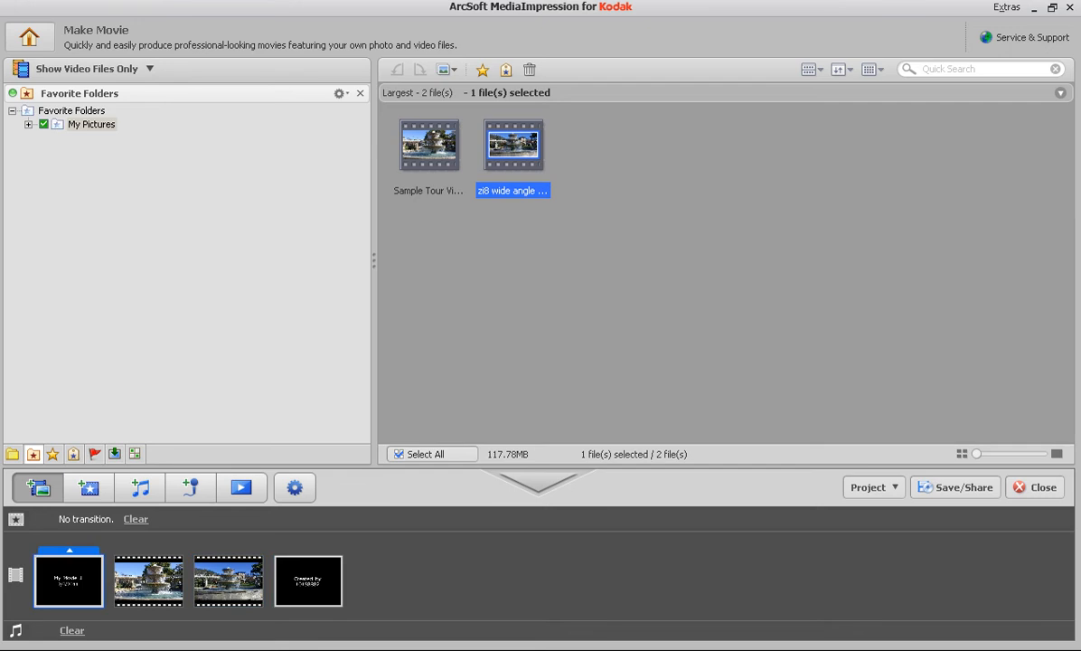
Step: Change the first line of the opening title to "New Movie By" followed by the author's first name
right_click(36, 554)
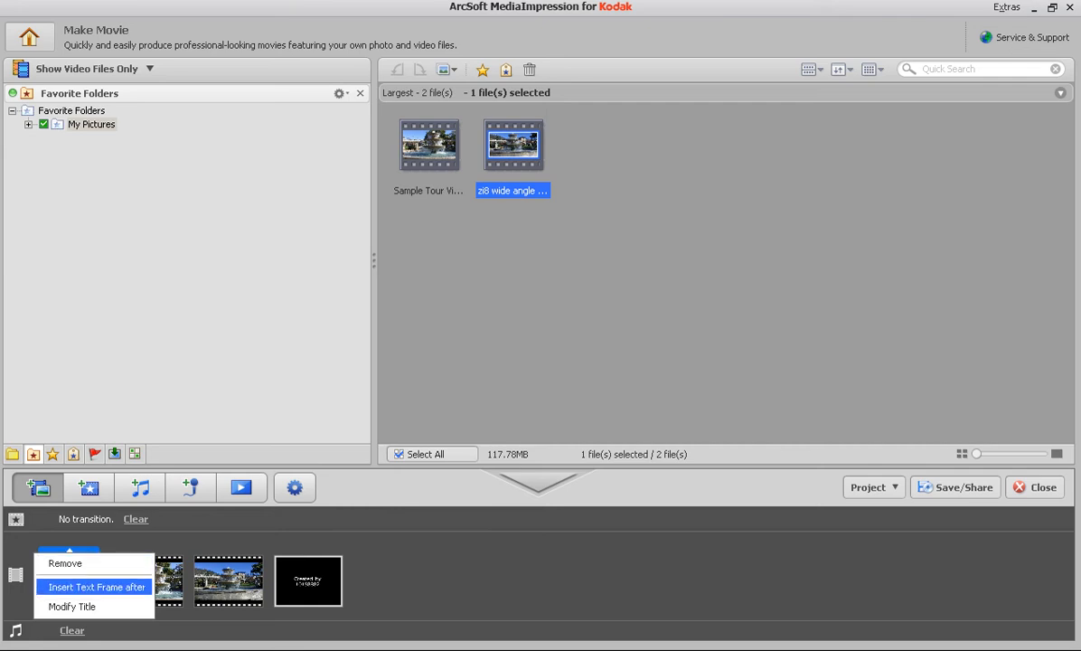
click(91, 606)
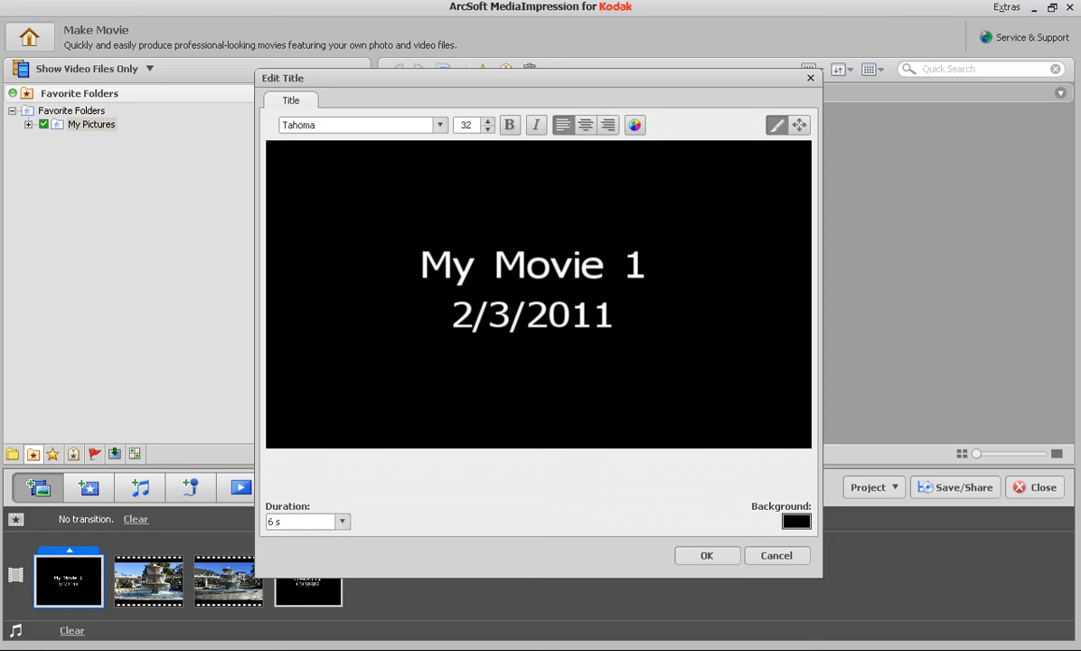
click(493, 265)
key(ctrl+a)
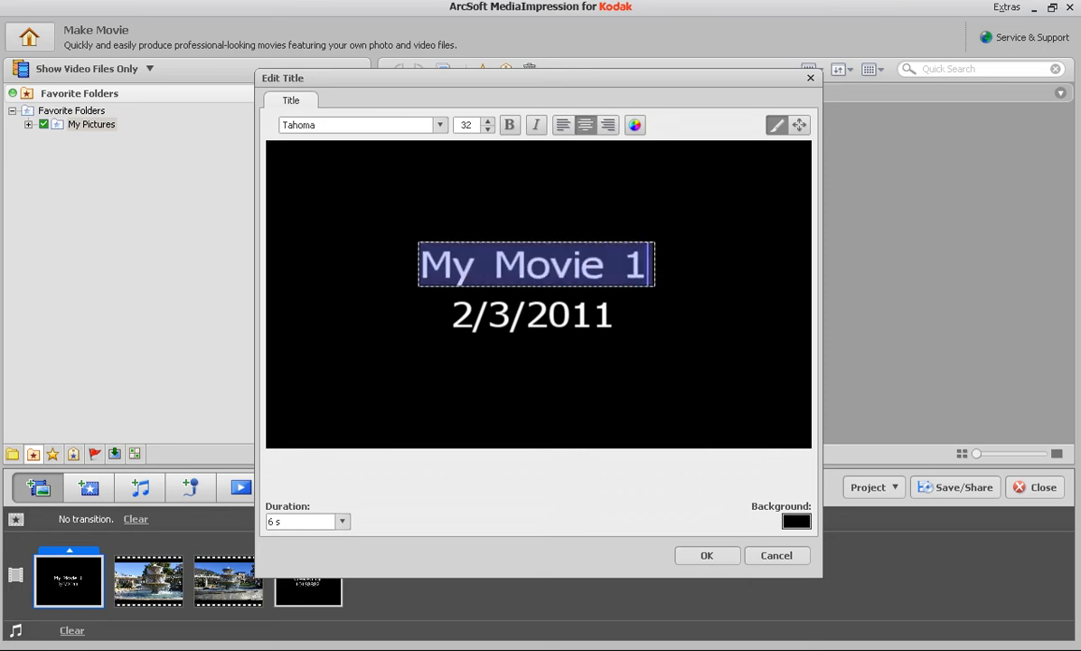
text(New Movie )
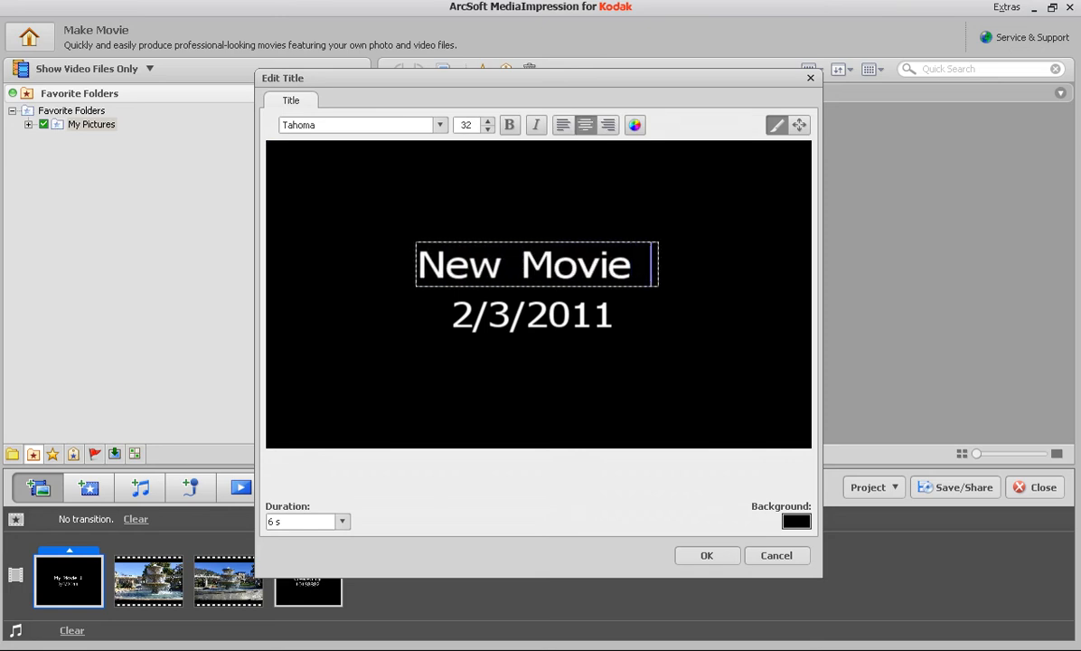
text(By Mark)
key(Return)
click(593, 314)
drag(616, 315, 452, 314)
text(www.kodak.com/go/red)
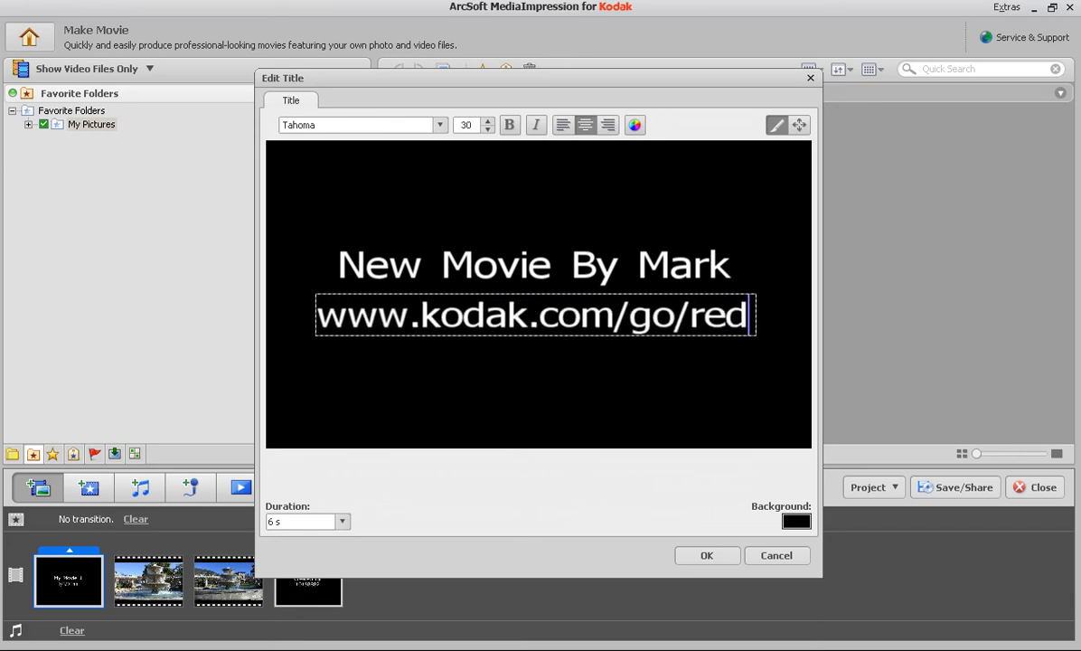
text(eal)
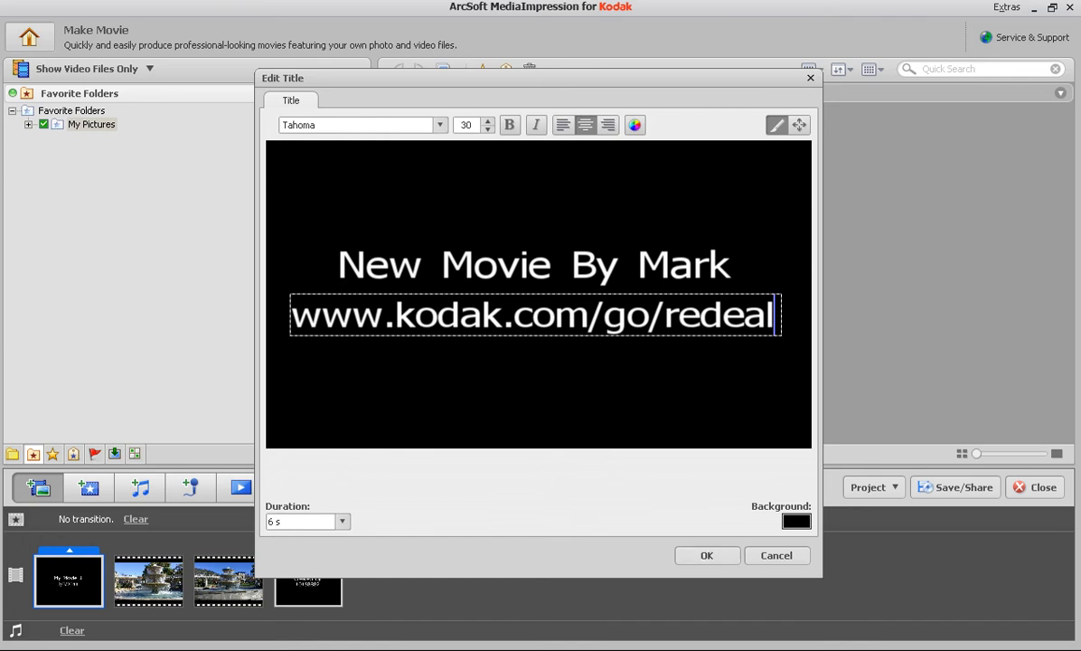
Step: Set the opening title's background to orange (R 255, G 157, B 0) and apply the title changes
click(796, 521)
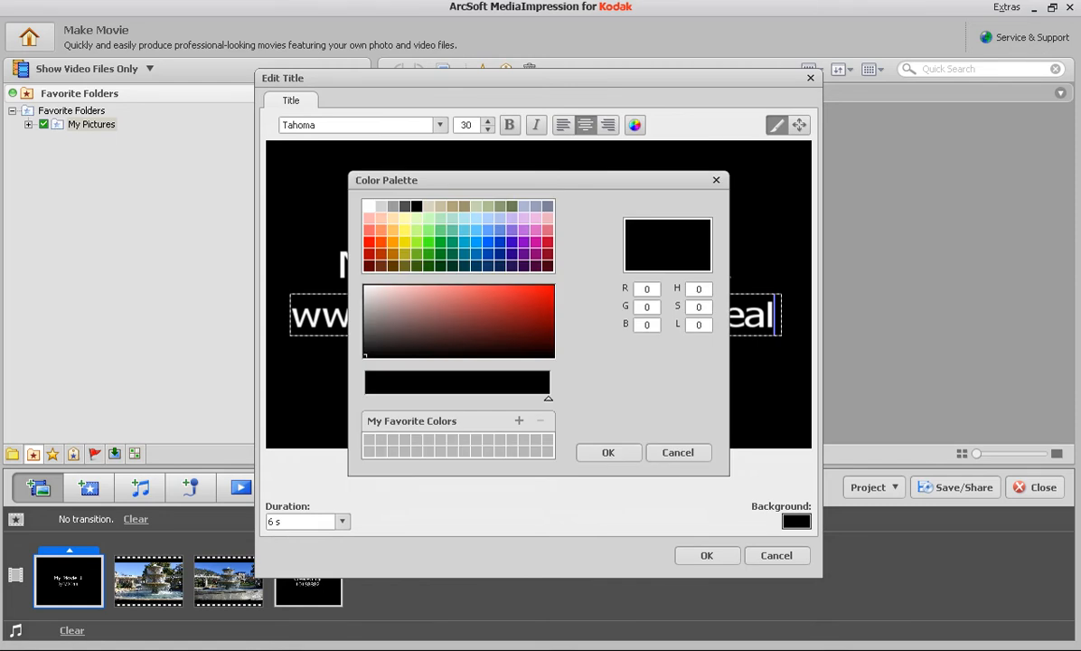
click(393, 242)
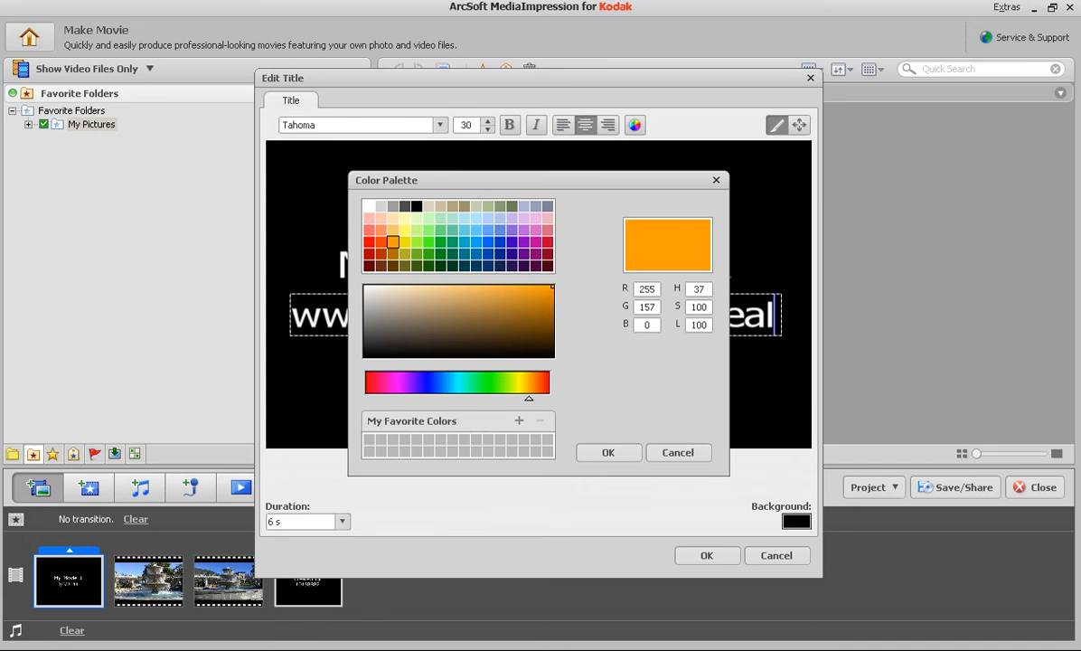
click(608, 453)
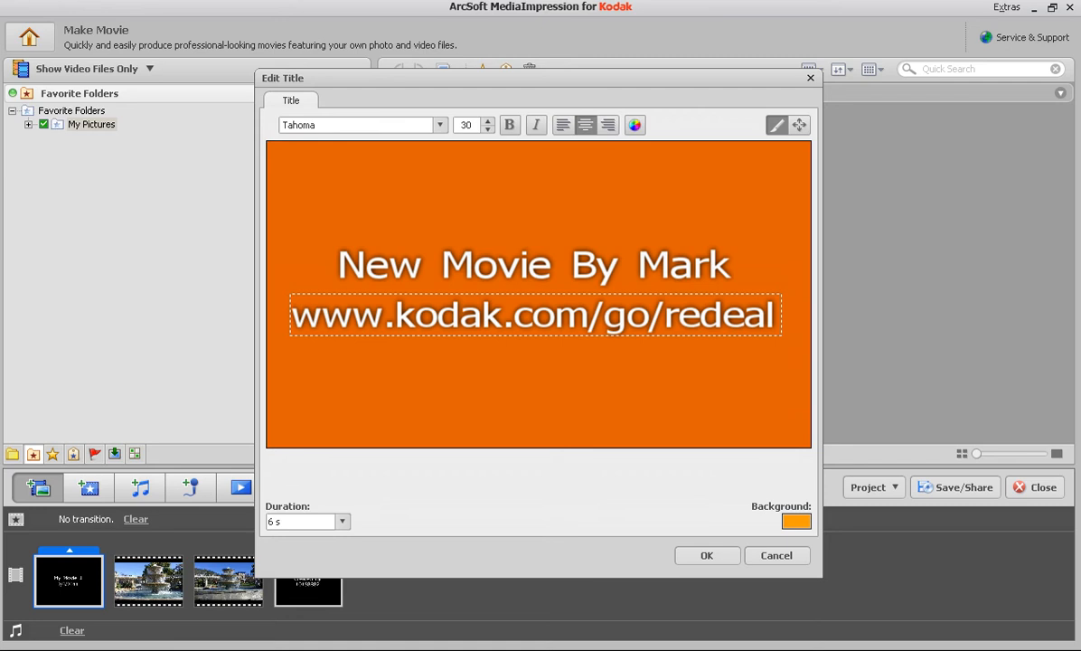
click(706, 555)
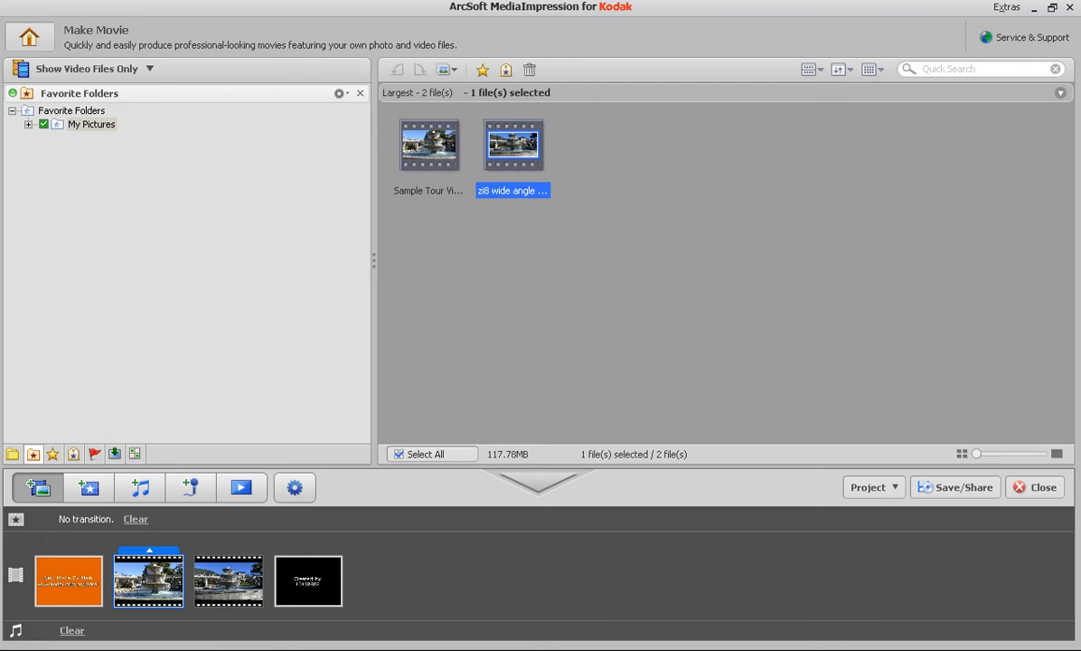
Step: Add the caption "Beautiful Fountain" to the Sample Tour clip, starting at about 4.85 seconds
click(149, 550)
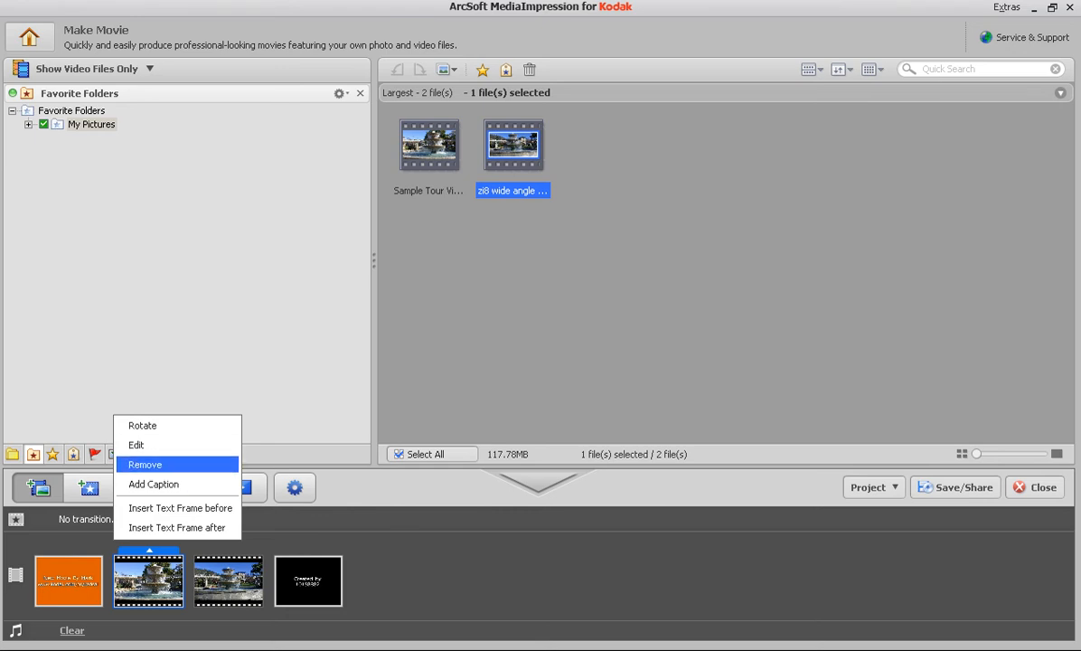
click(154, 484)
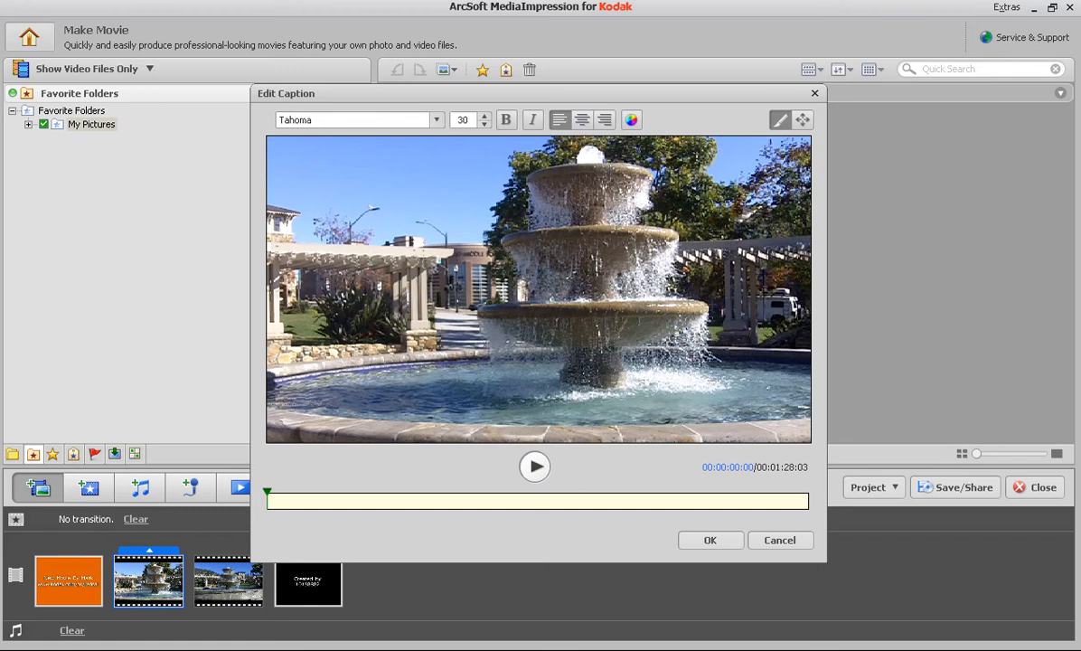
click(534, 466)
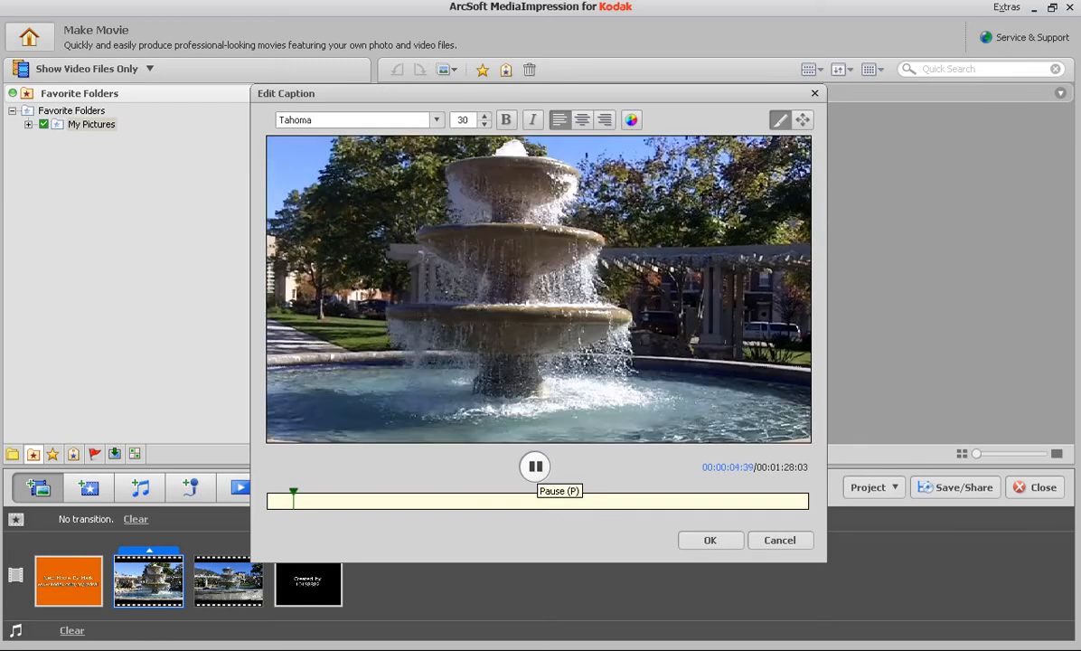
click(534, 466)
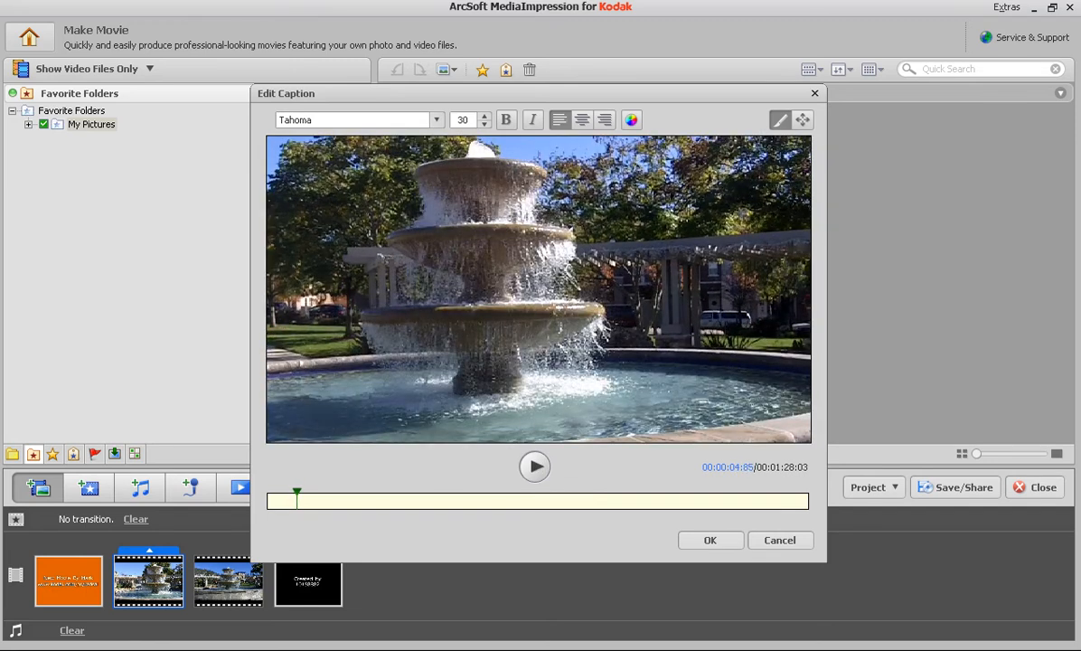
click(378, 178)
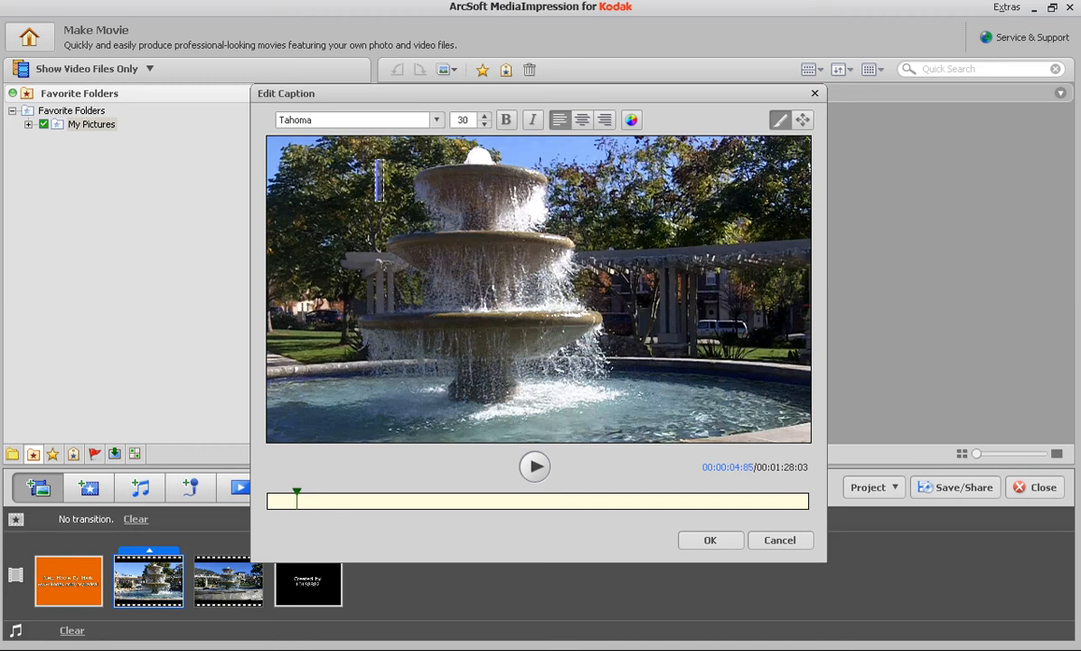
text(B)
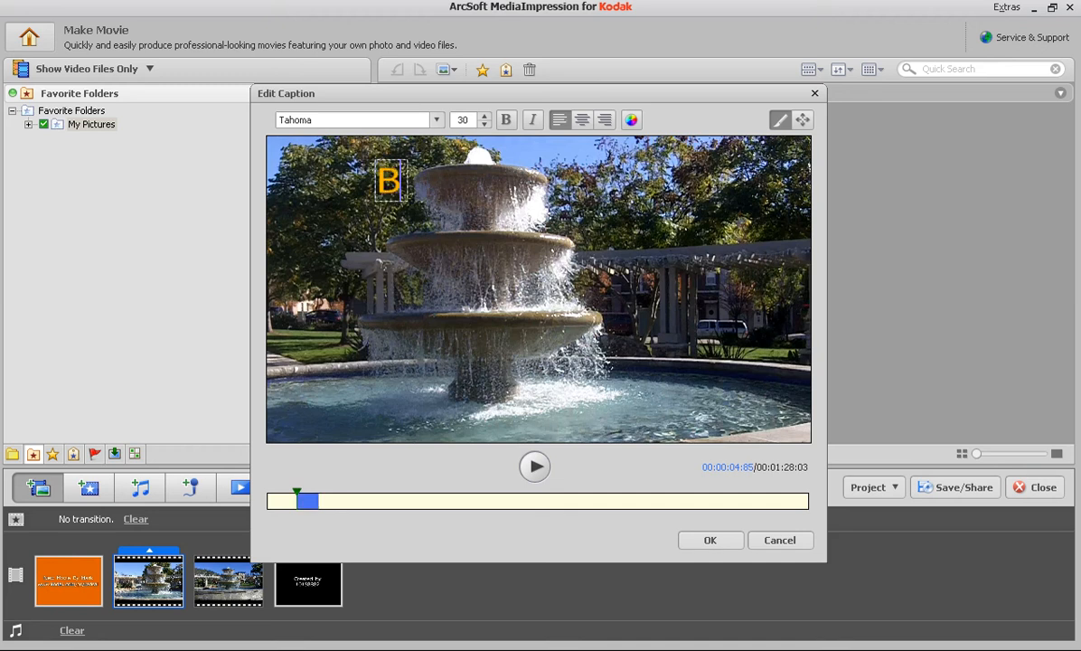
text(eaut)
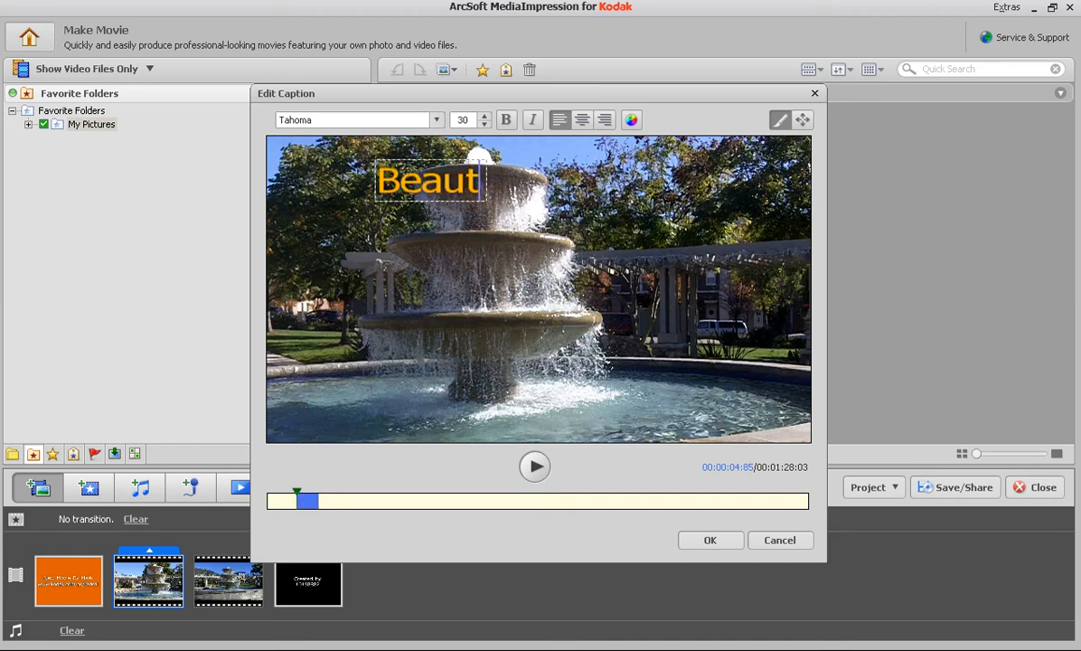
text(iful Fountain)
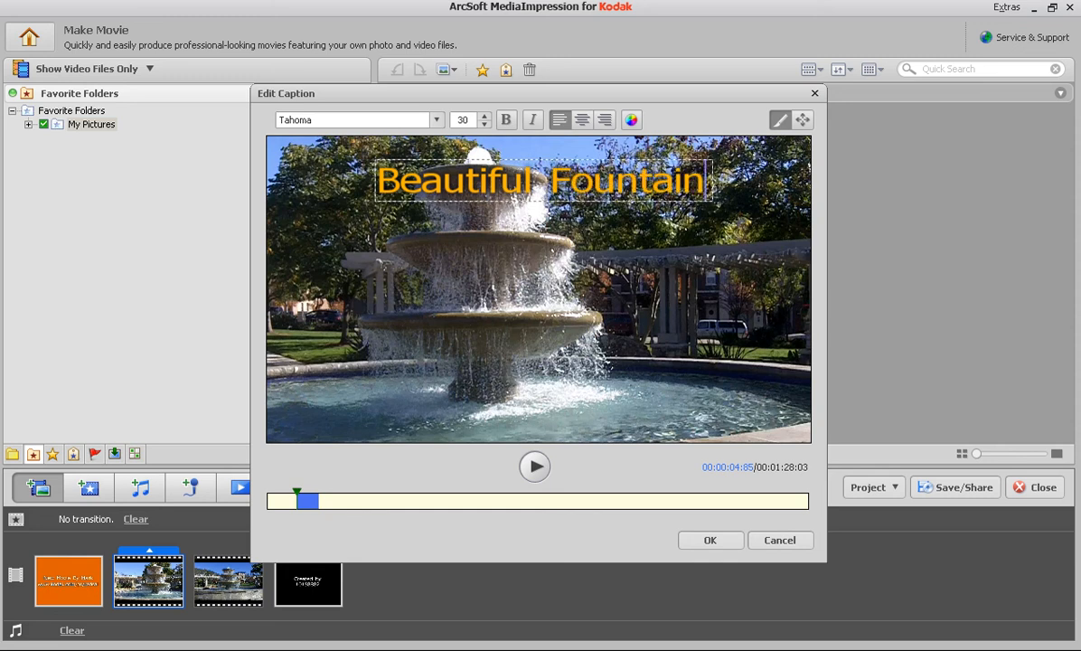
Step: Add the lines "Great place a picnic" and "on the weekend" below "Beautiful Fountain" in the caption
key(Return)
text(Great place a picnic)
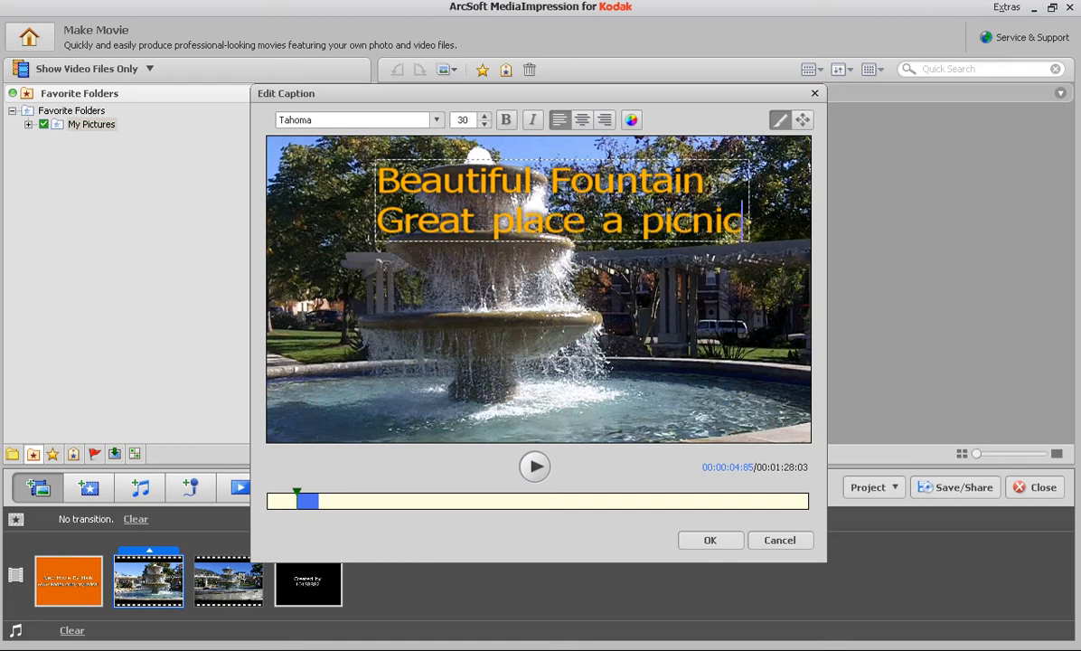
key(Return)
text(on the weken)
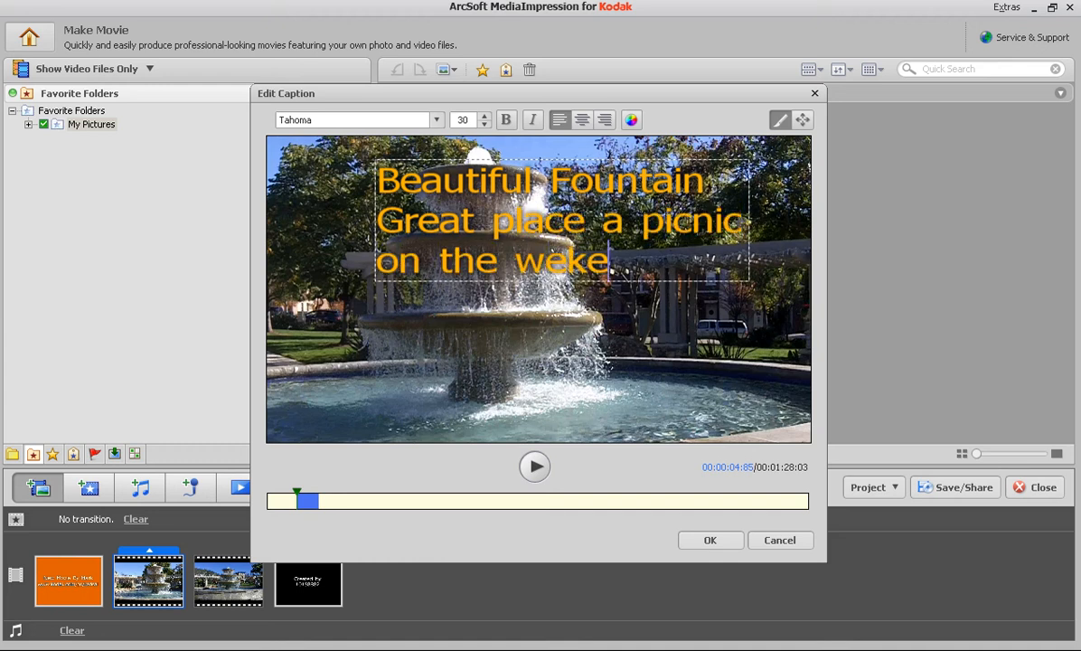
key(BackSpace)
key(BackSpace)
key(BackSpace)
text(kend)
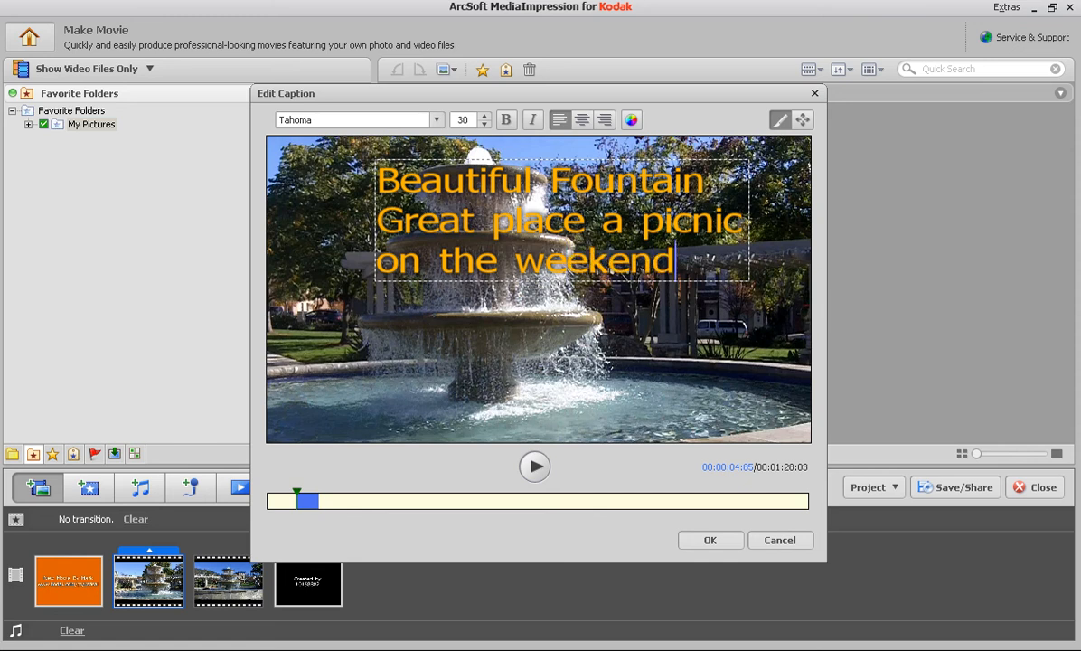
Step: Set the font size of the caption's last two lines to 24
drag(676, 261, 378, 221)
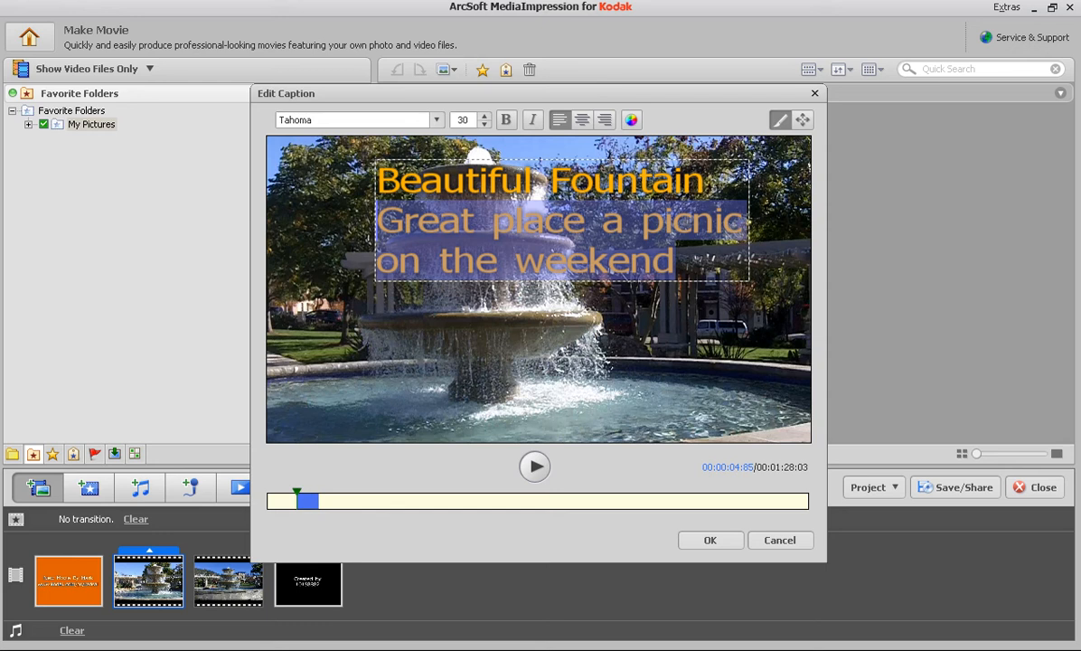
double_click(462, 120)
text(24)
key(Return)
click(630, 246)
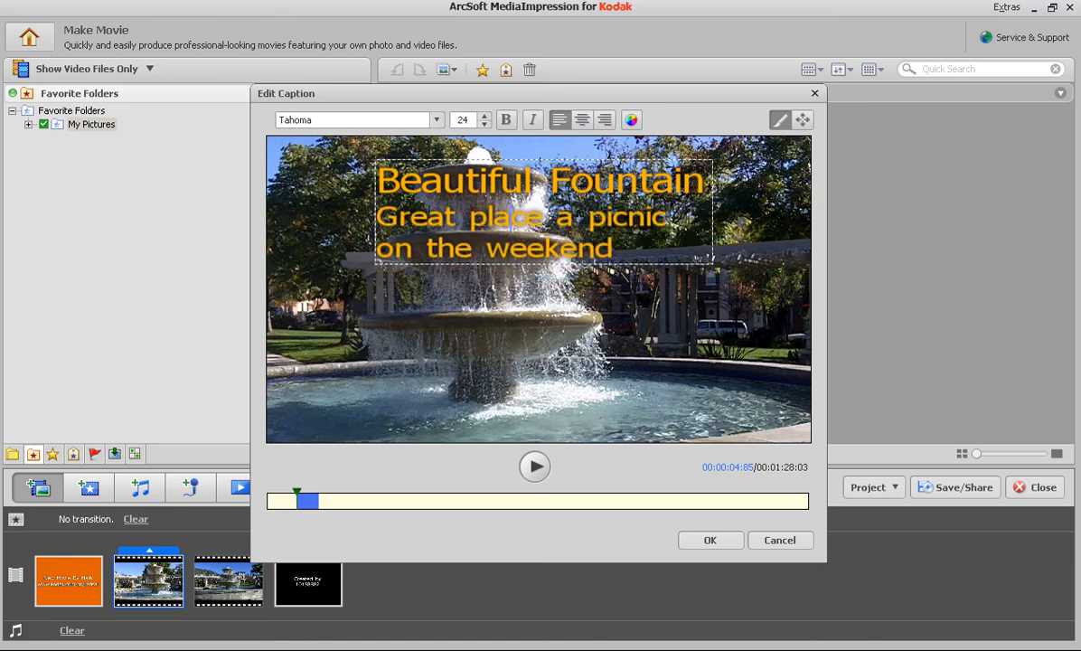
Step: Move the caption block to the lower-left area of the video frame and play the clip to preview it
click(803, 119)
drag(544, 212, 450, 379)
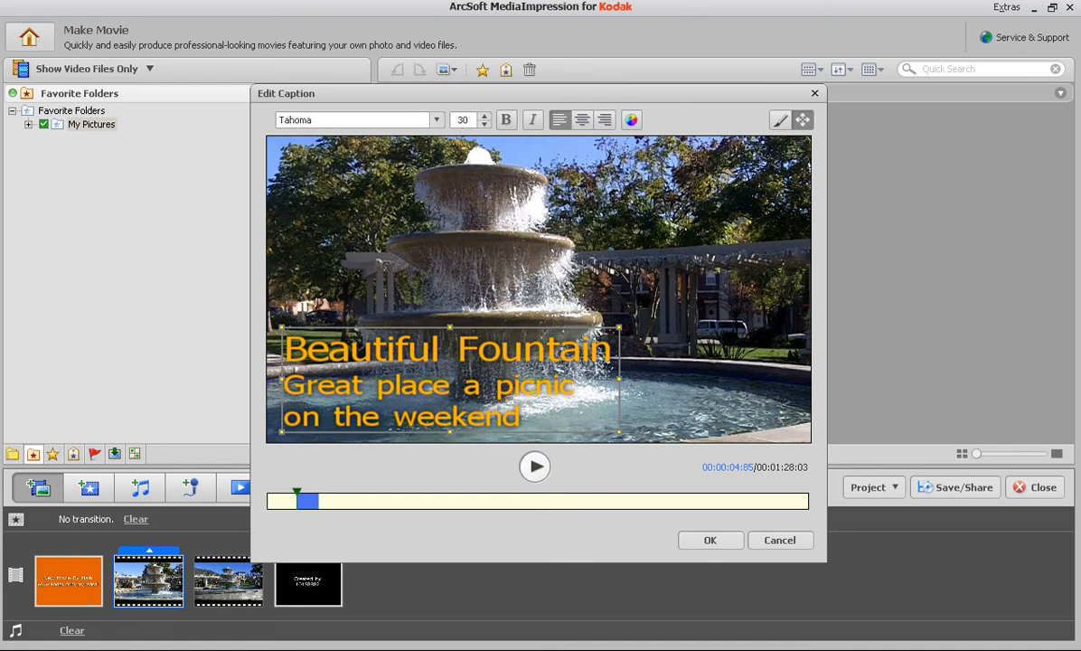
click(535, 466)
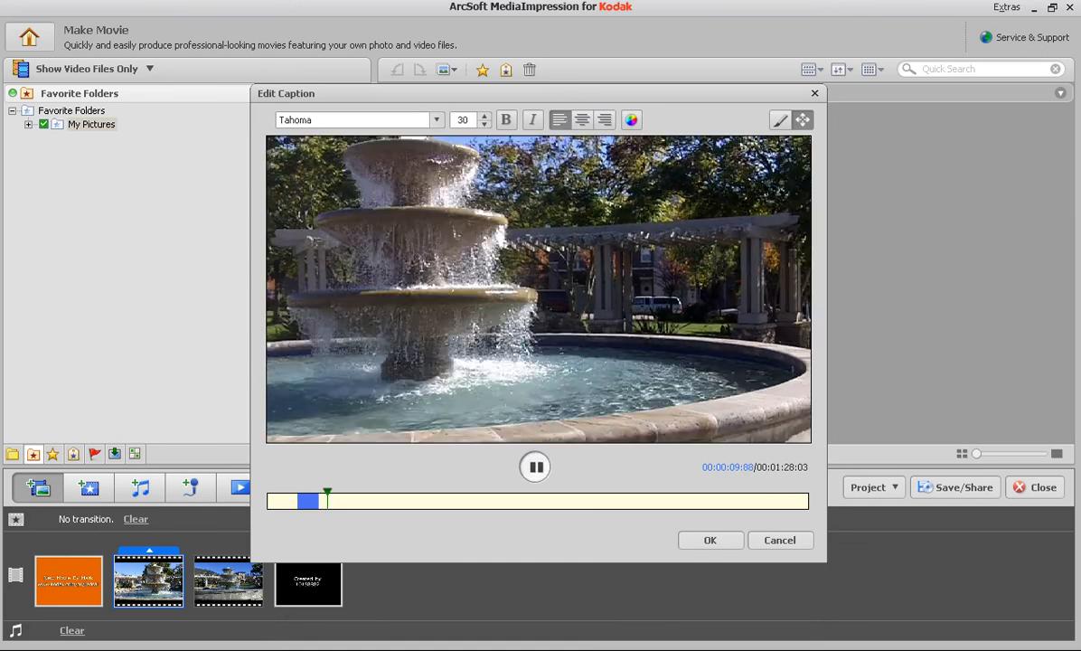
Step: Extend the fountain caption's display time so it ends at about 12.59 seconds, check its timing, and save the caption
click(535, 466)
click(309, 501)
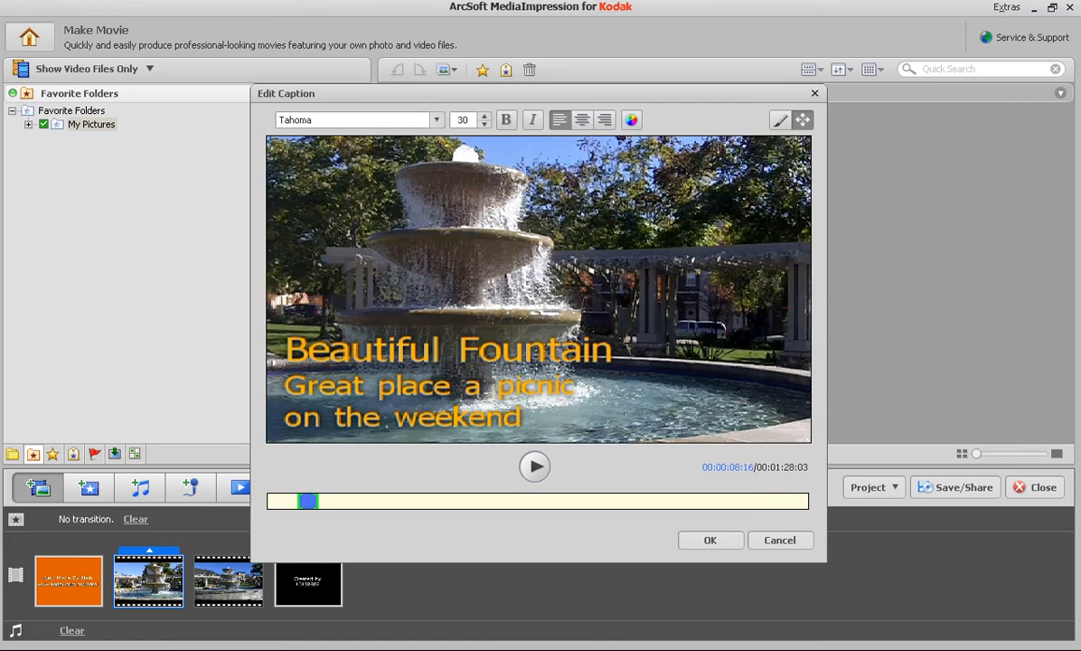
drag(317, 500, 345, 500)
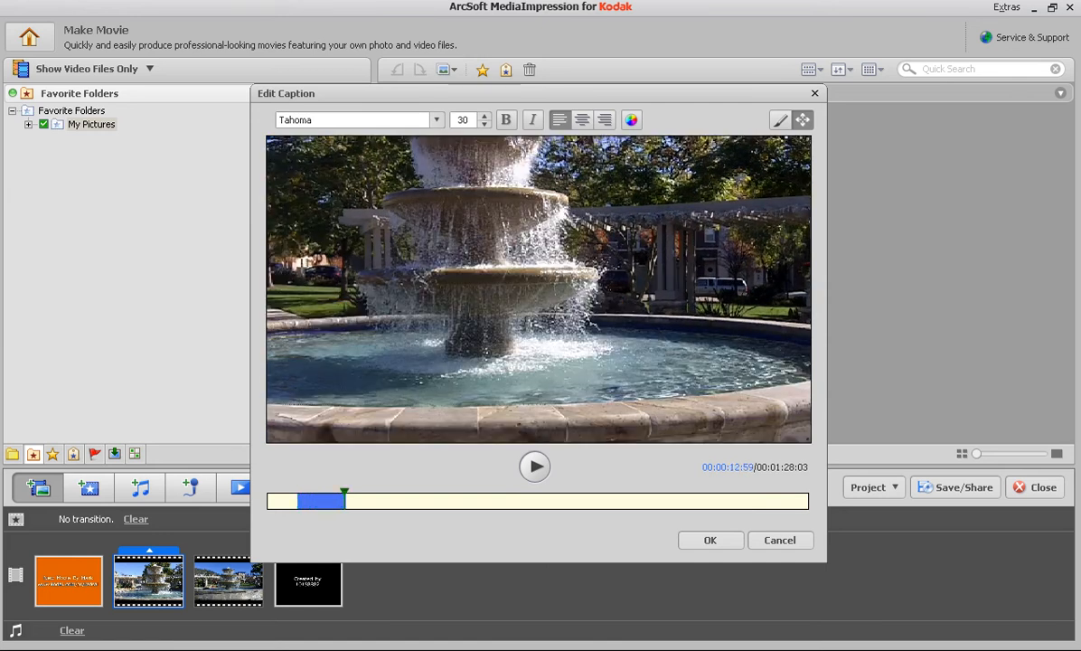
drag(344, 493, 337, 493)
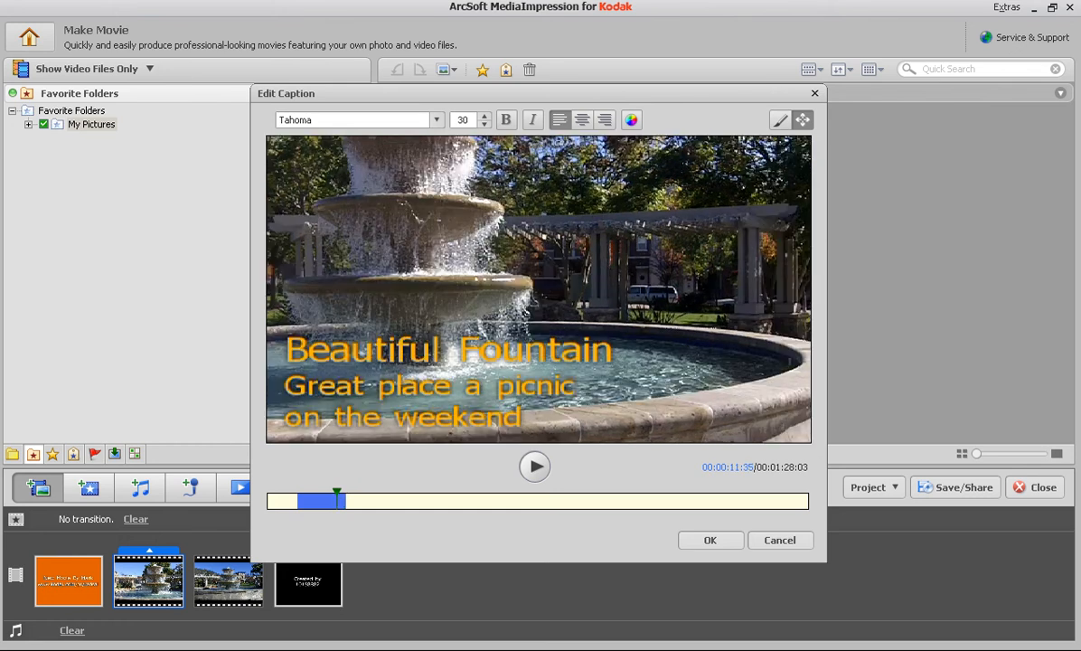
click(321, 500)
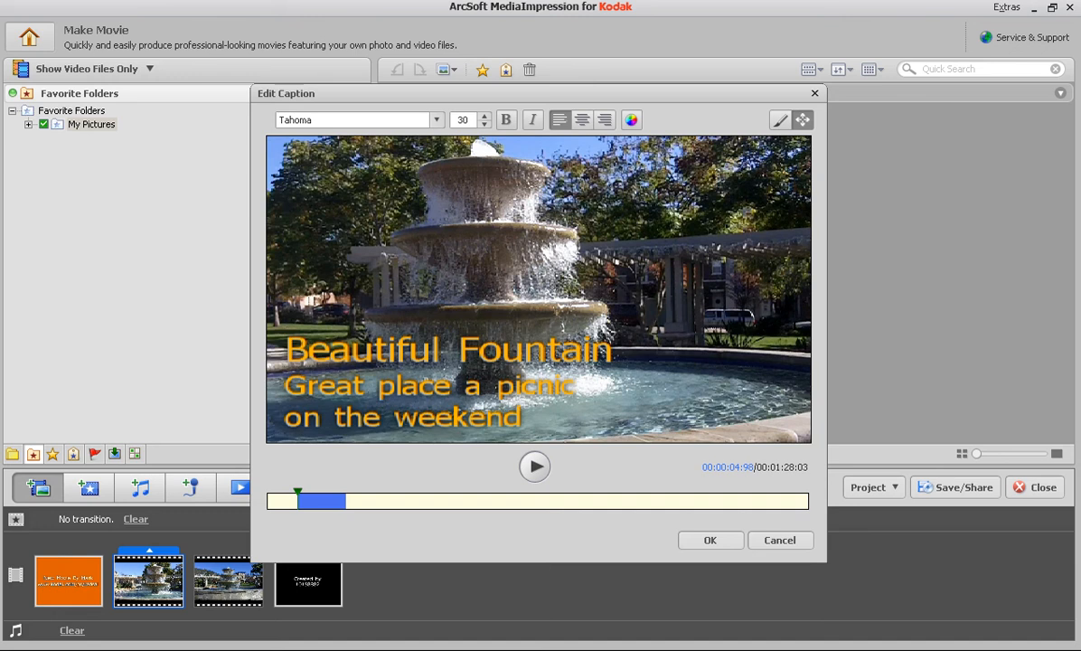
click(710, 541)
Step: Insert a blank text frame before the second fountain clip in the storyboard
click(228, 580)
click(309, 580)
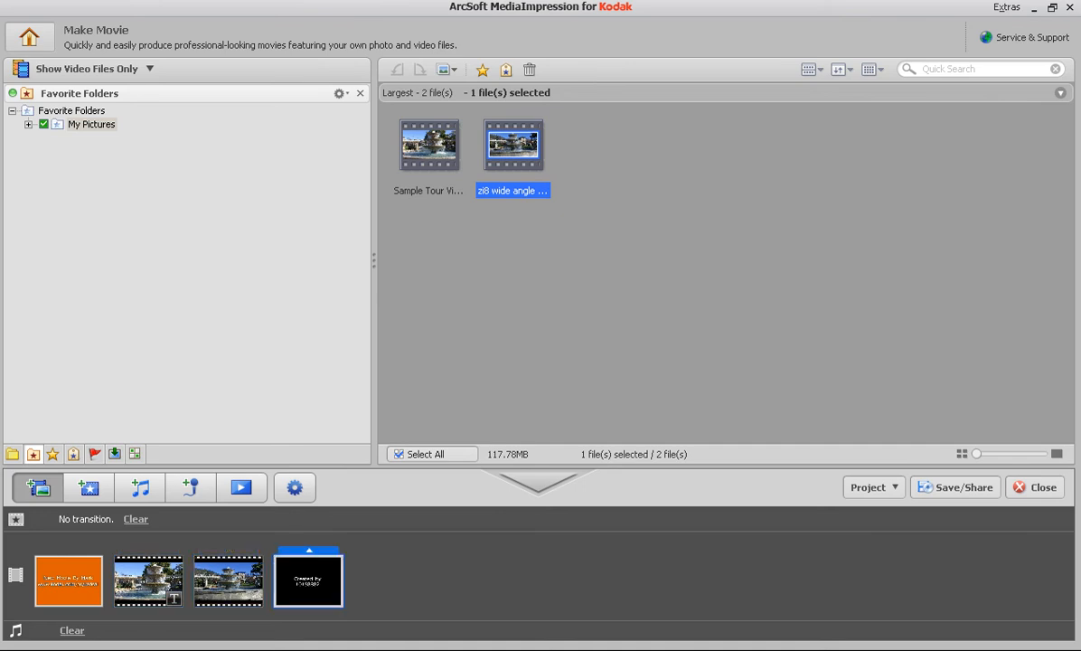
click(229, 580)
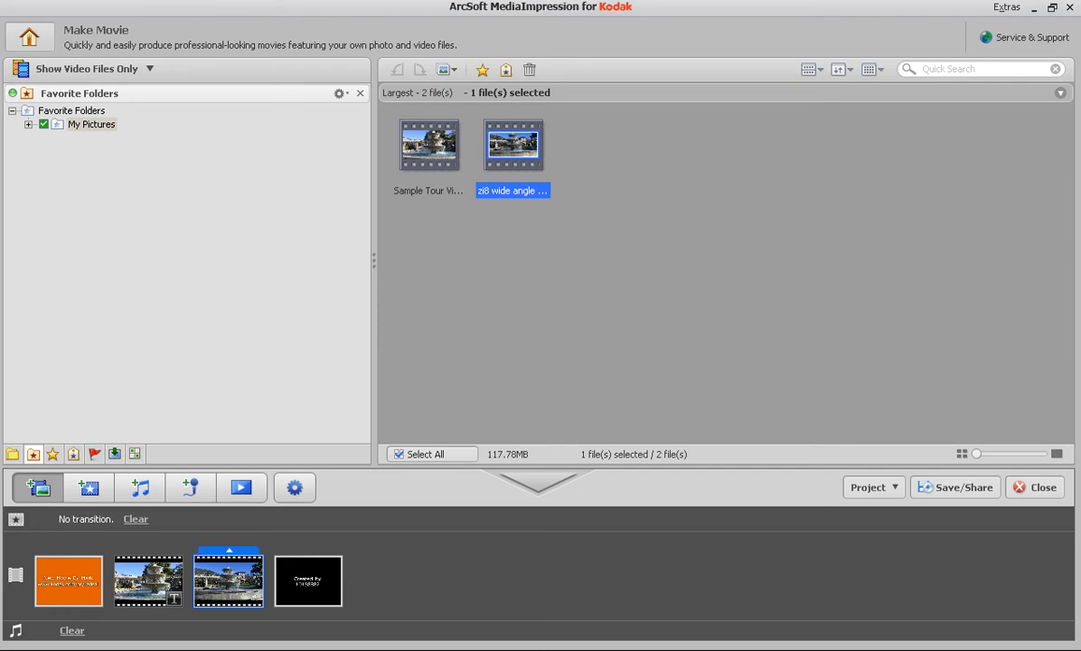
click(308, 580)
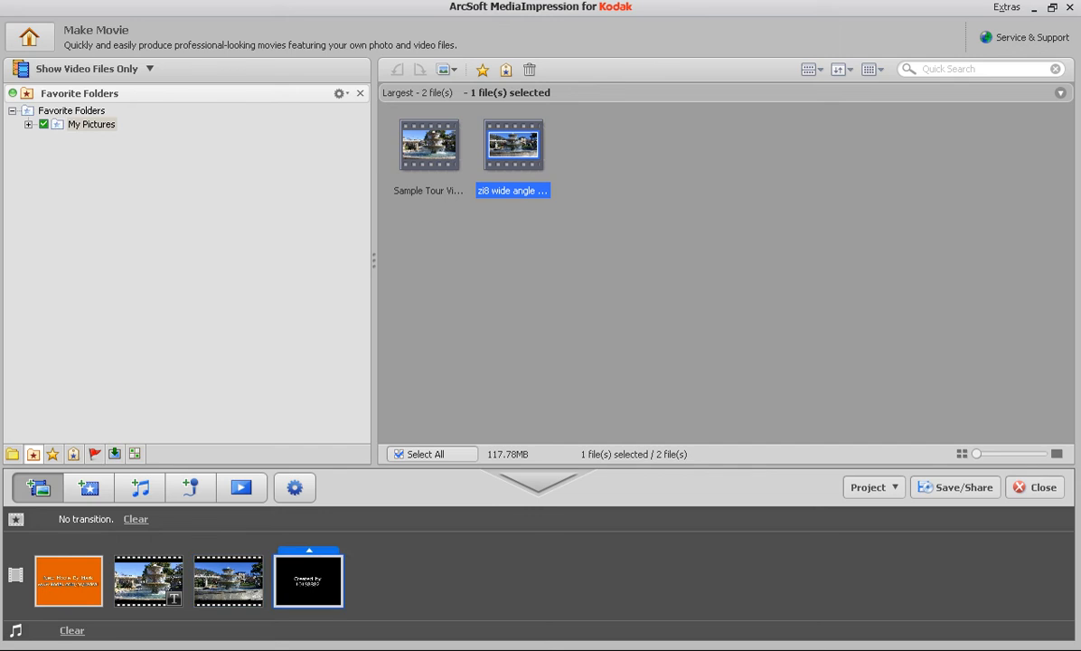
click(308, 550)
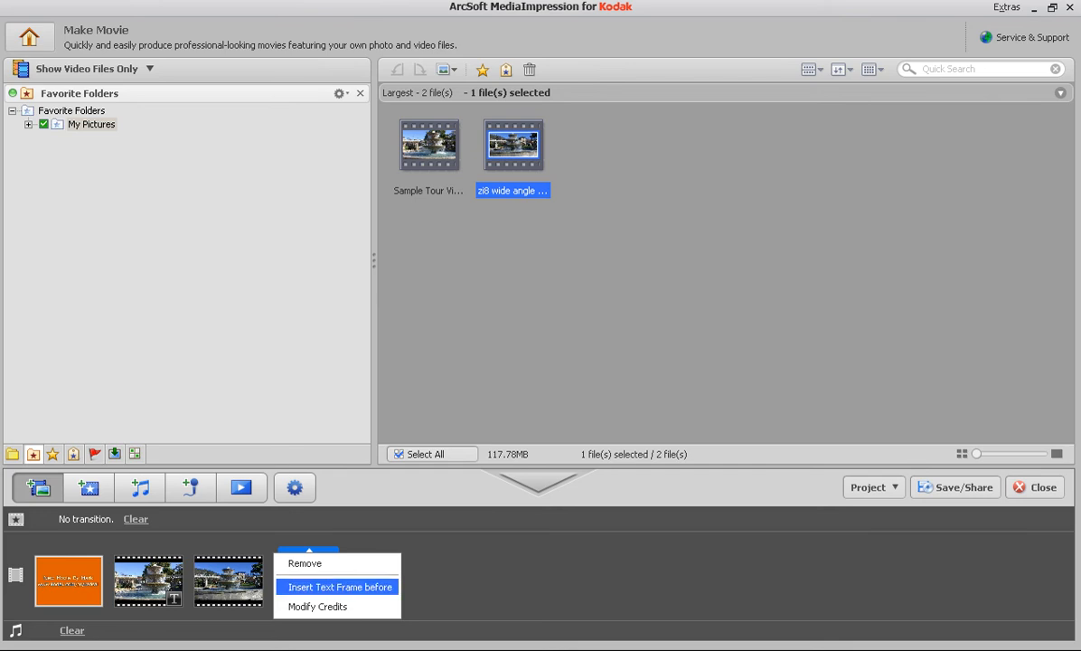
click(229, 580)
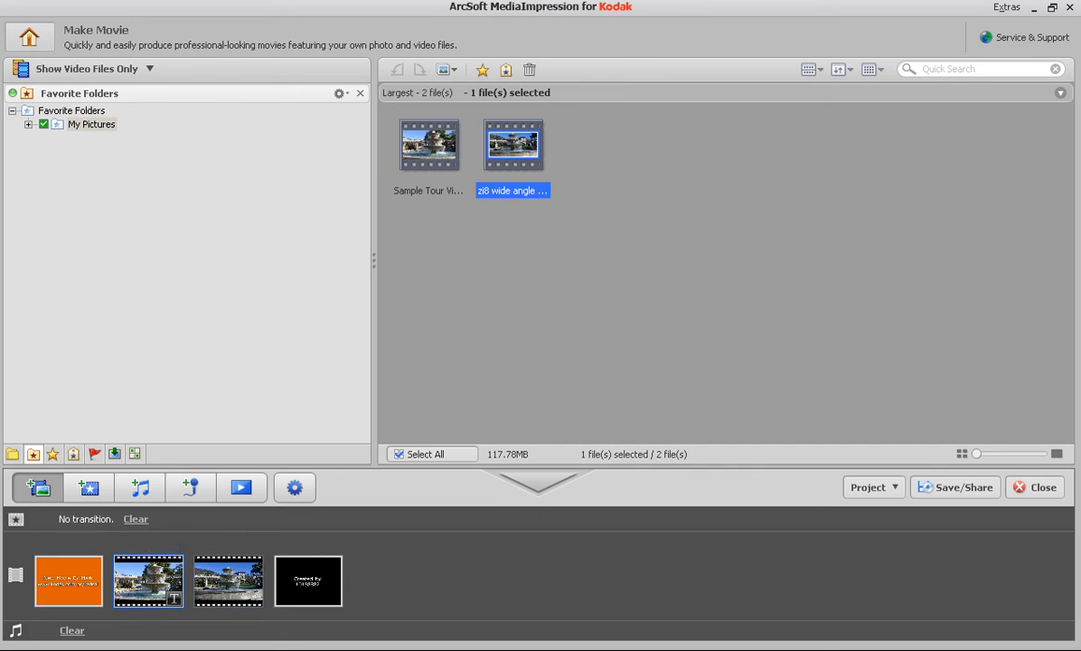
click(229, 550)
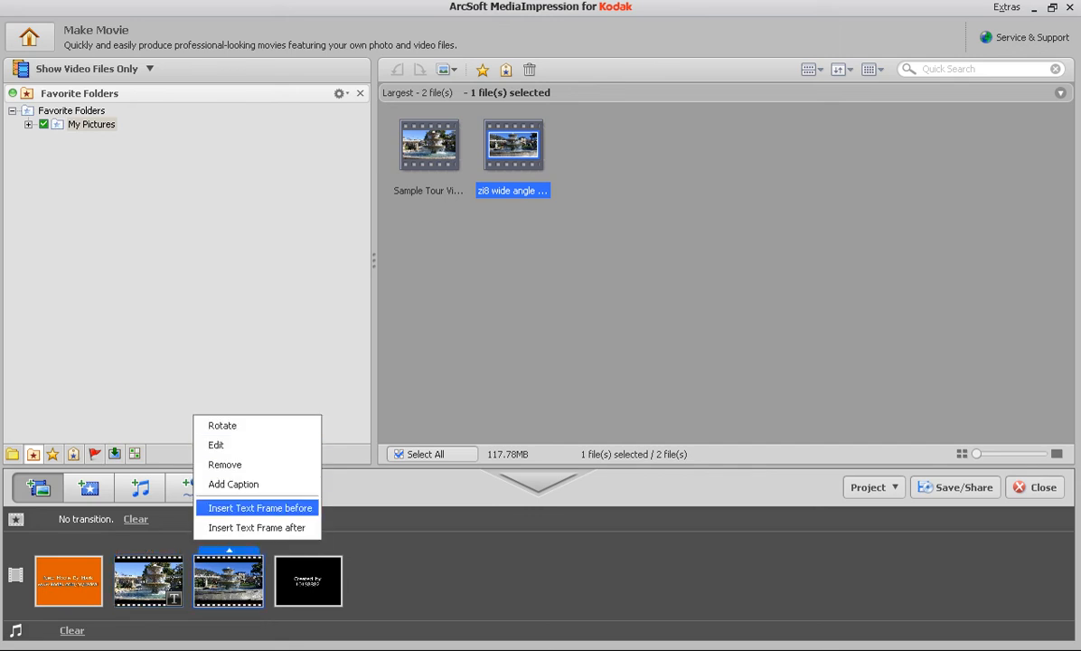
click(259, 508)
Step: Preview the blank text frame between the two fountain clips and close the preview without changing its duration
click(308, 580)
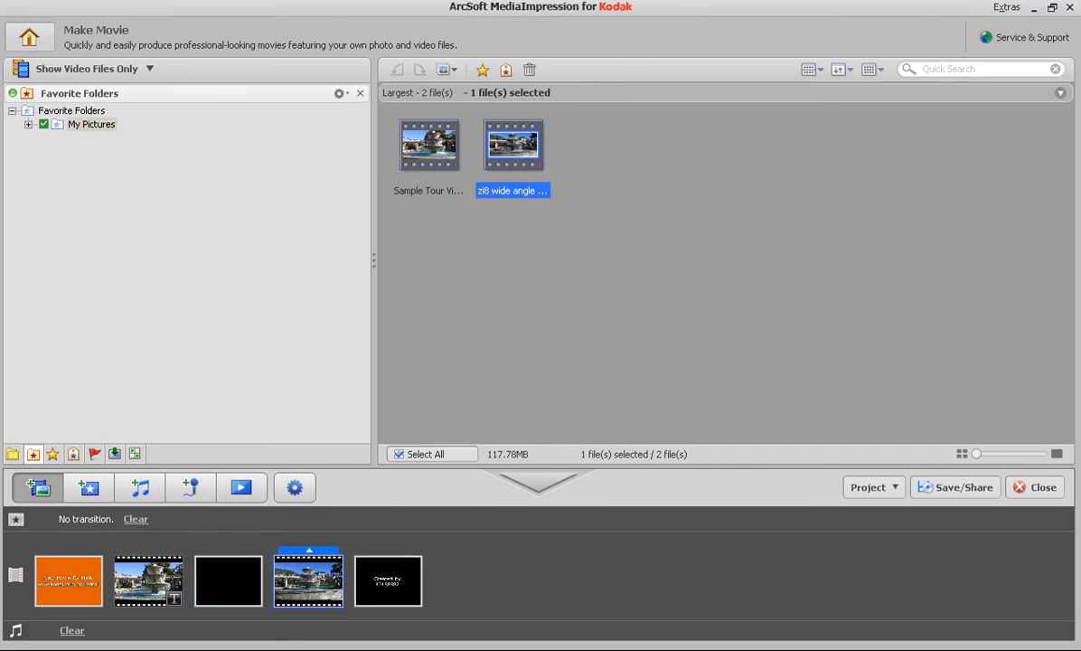
click(308, 549)
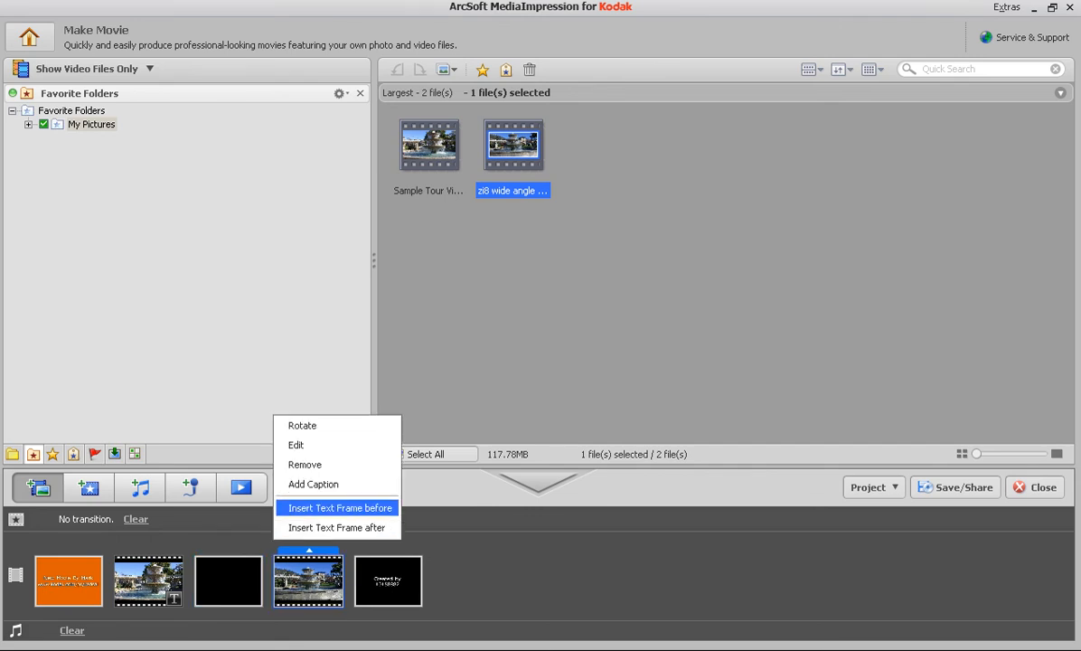
double_click(229, 580)
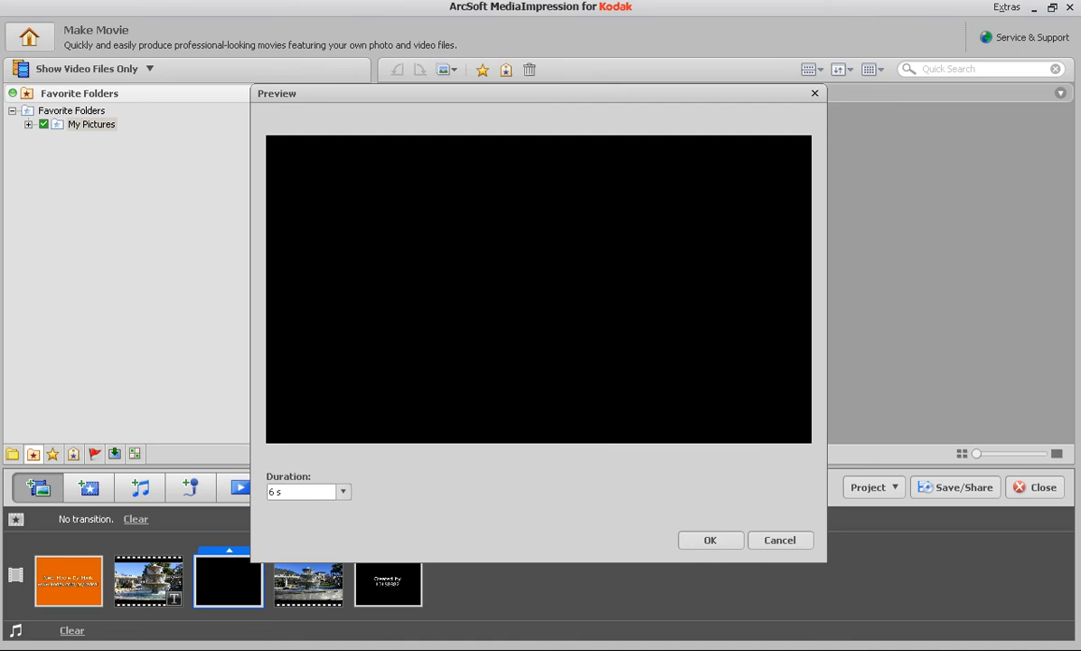
click(780, 540)
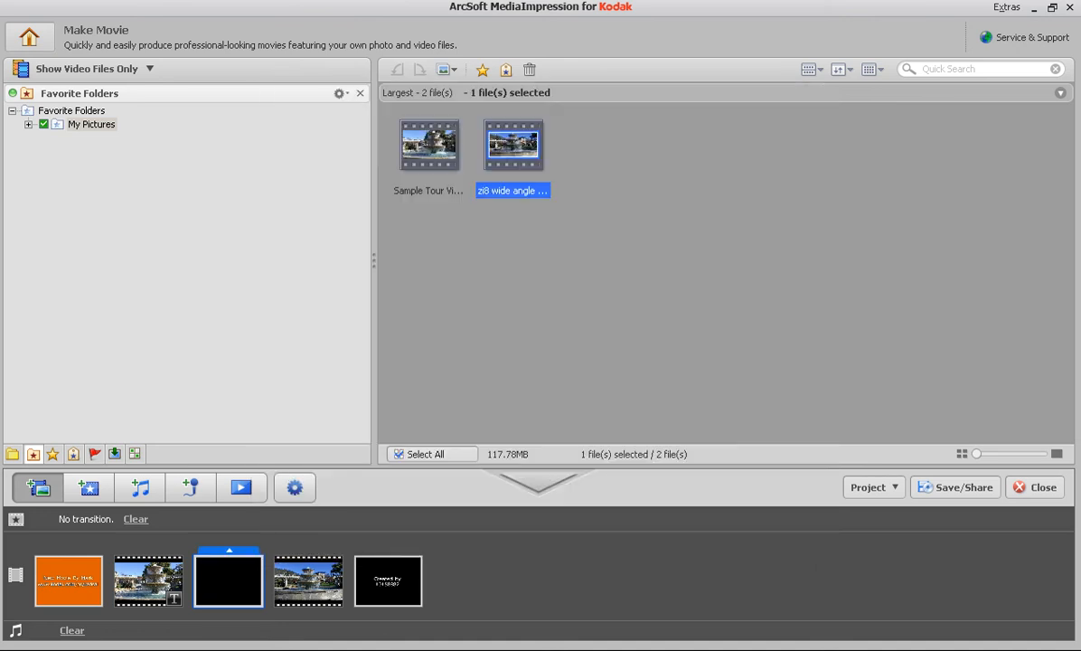
Step: Add the caption "Now check out the fountain..again" to the blank text frame between the two clips and save it
click(228, 551)
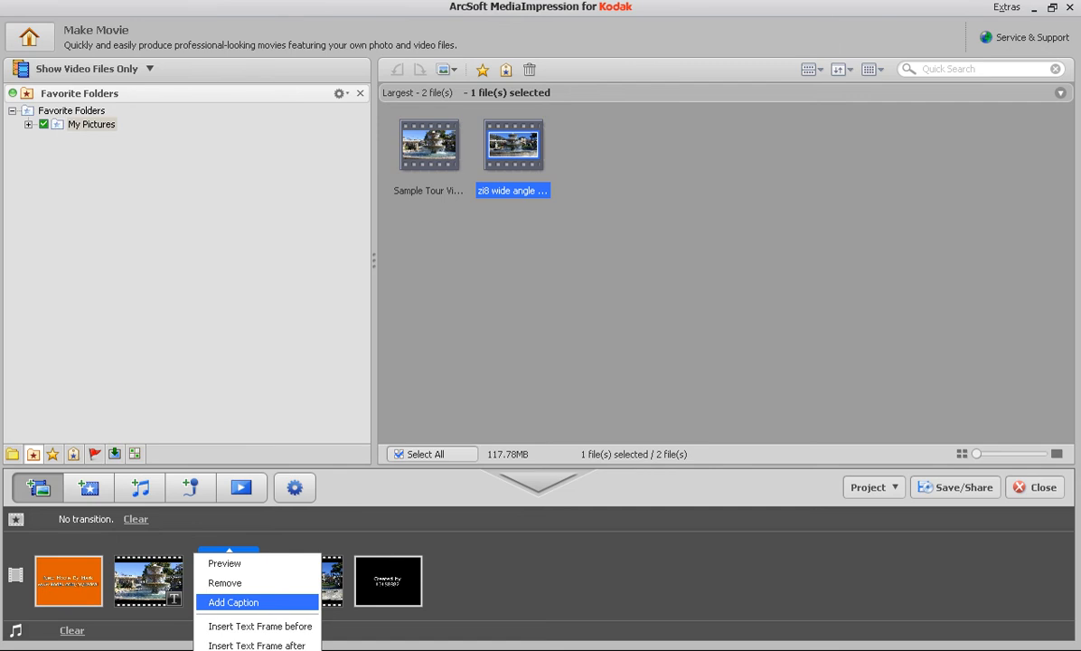
click(233, 602)
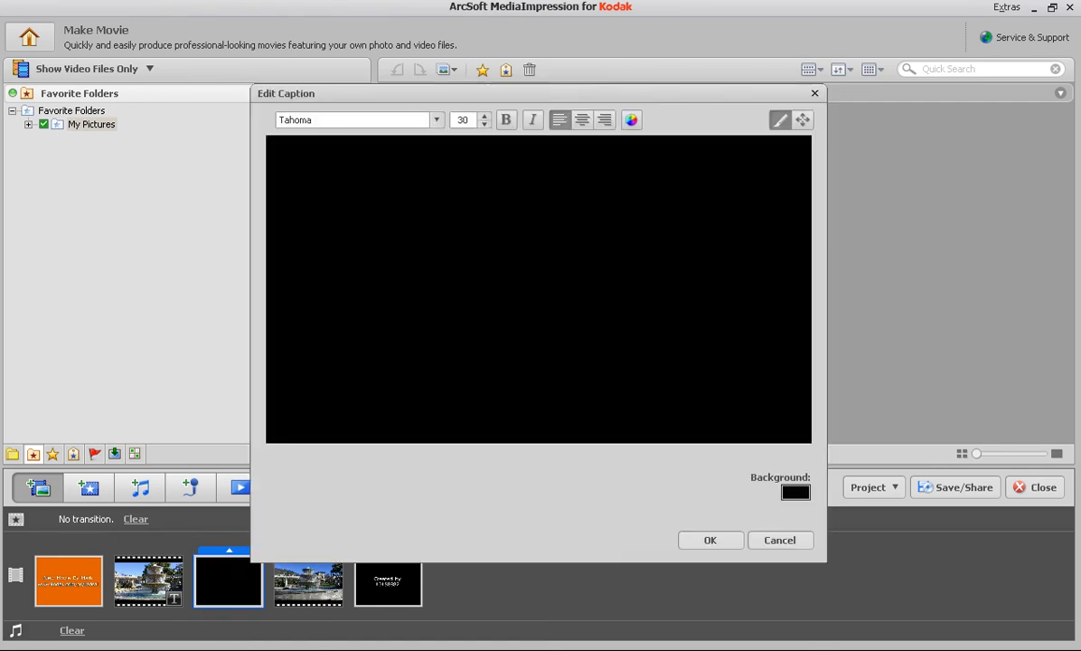
click(426, 208)
text(Now chec)
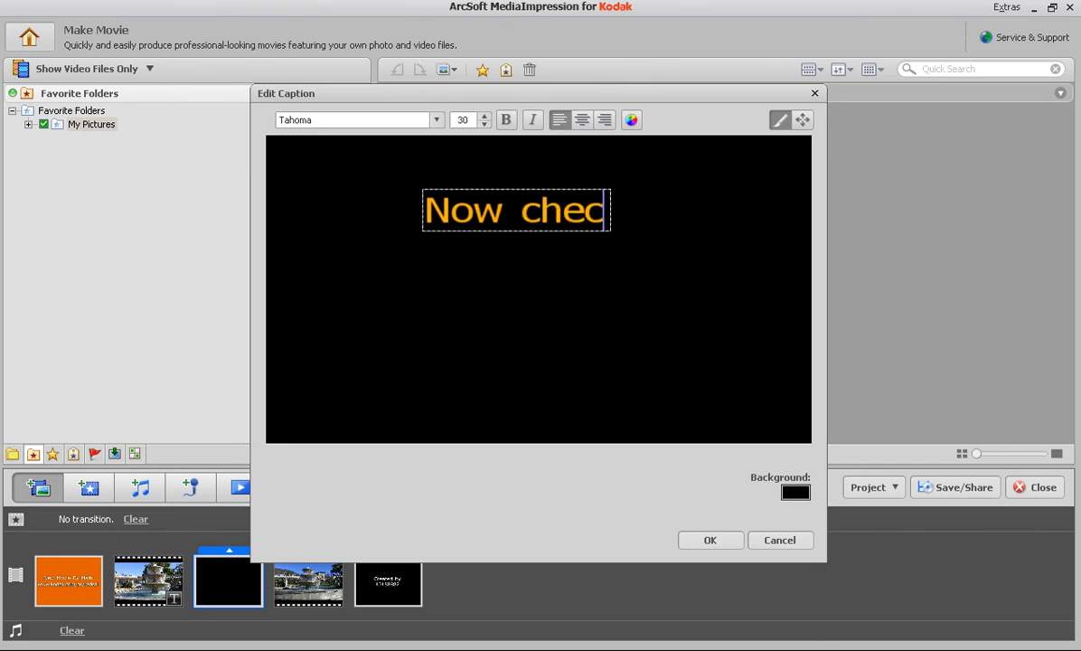
text(k out )
text(th)
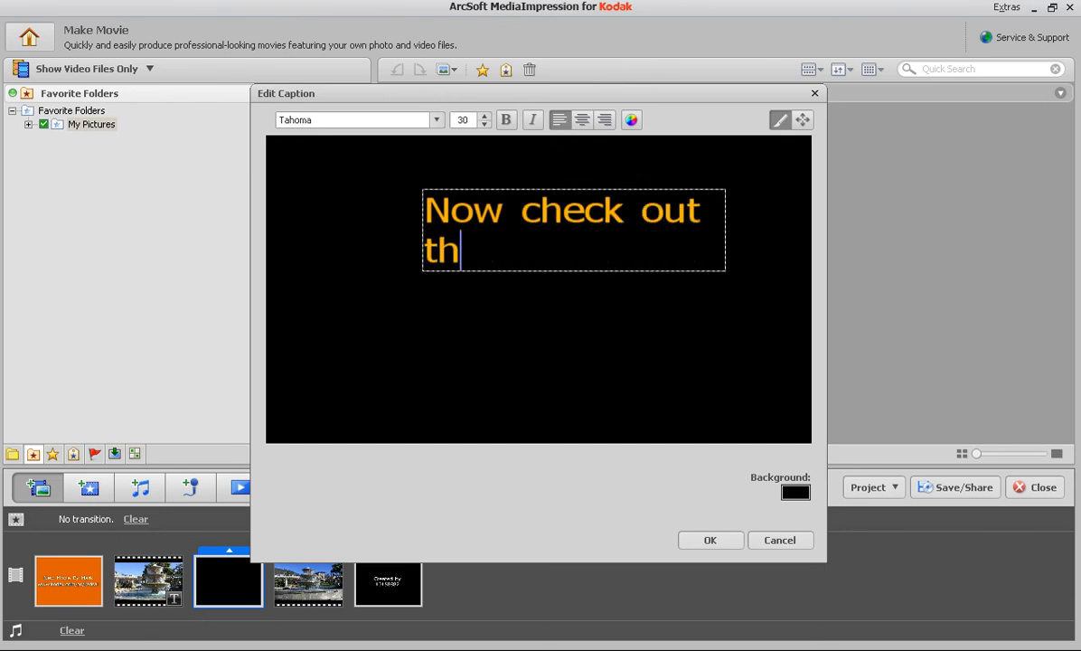
text(e fountain..again)
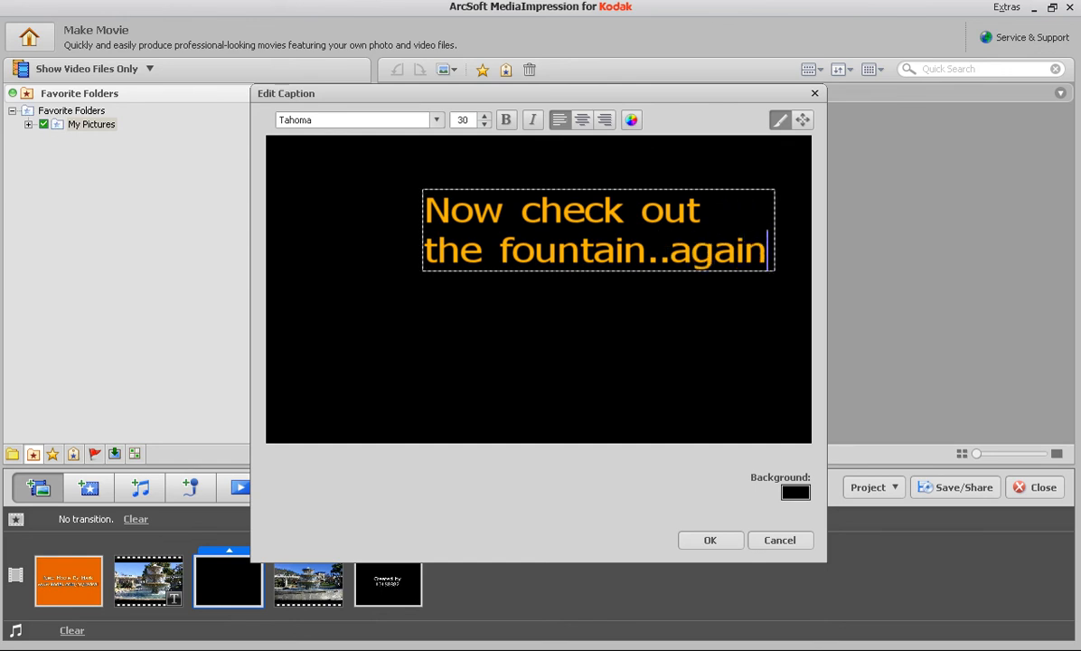
click(710, 539)
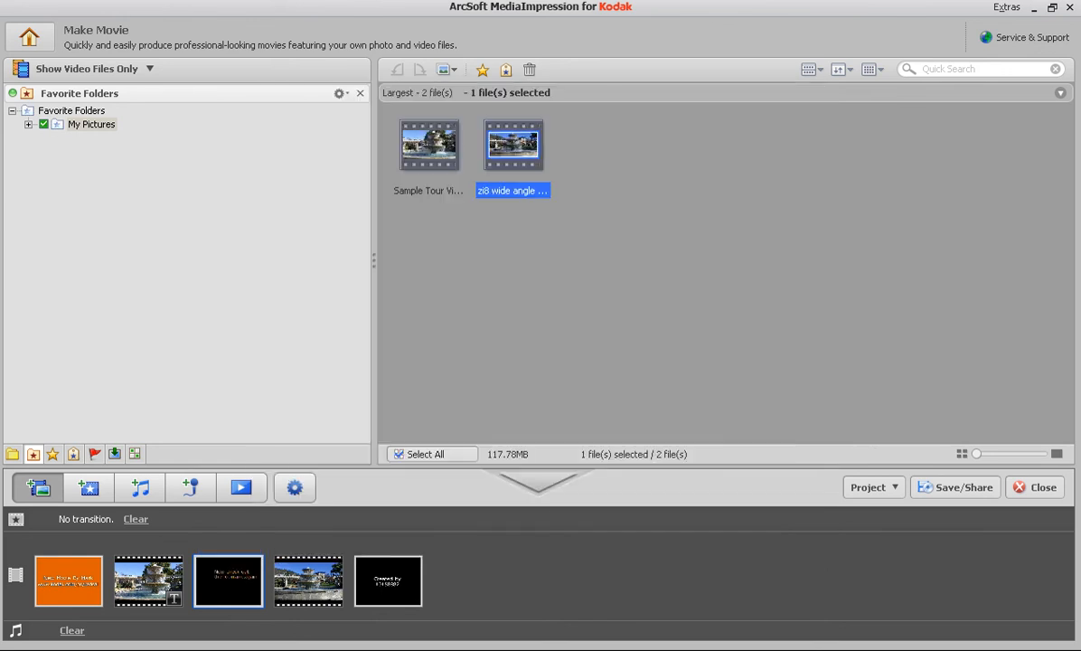
Step: Preview the movie starting from the opening title and stop the playback
click(308, 581)
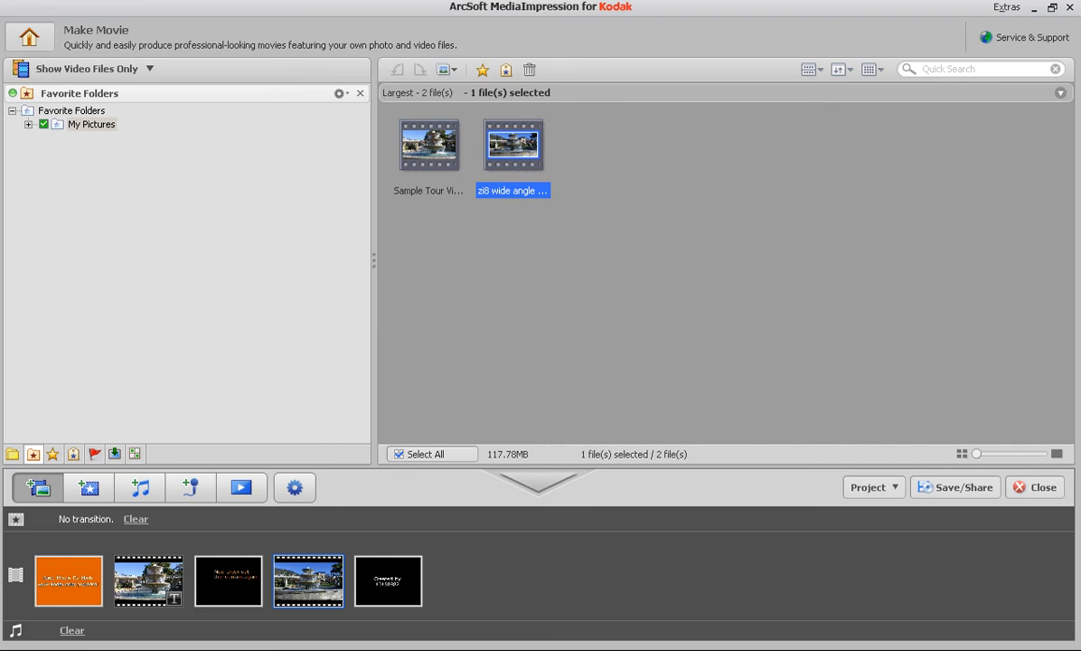
click(69, 581)
click(241, 487)
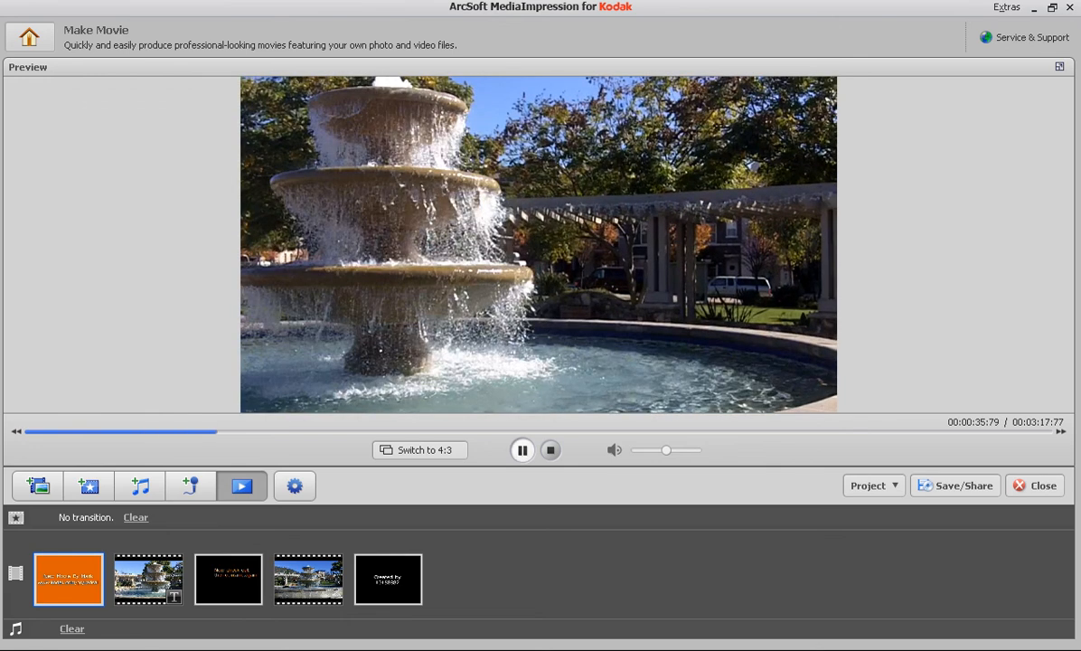
click(522, 450)
click(550, 450)
Step: Choose to save the movie for playback on a PC and clear the default file name
click(955, 485)
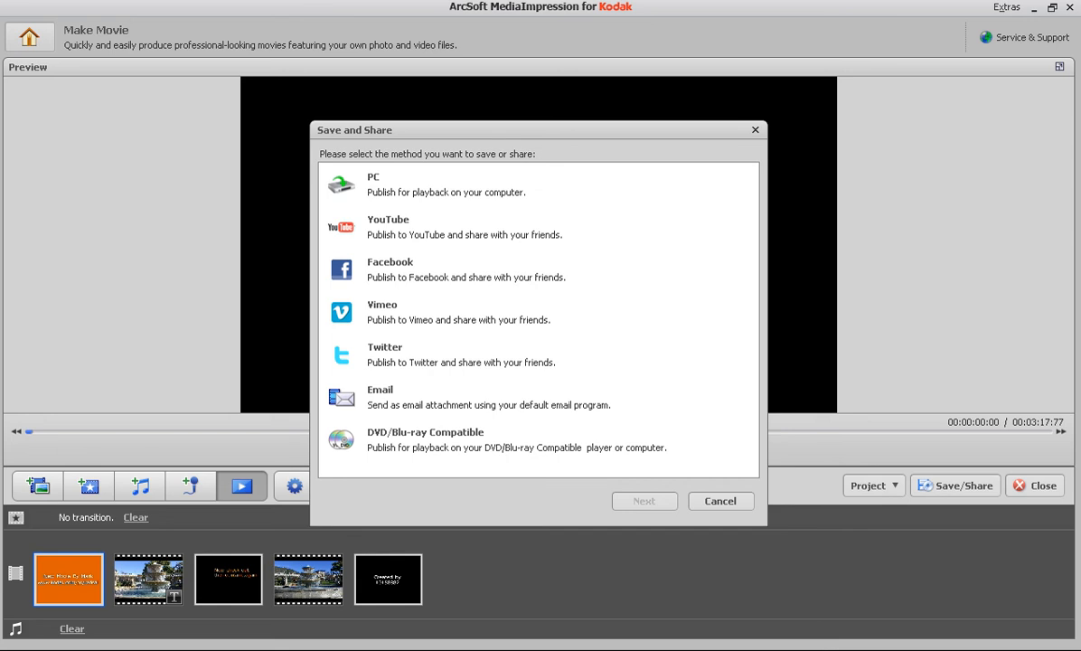
click(452, 185)
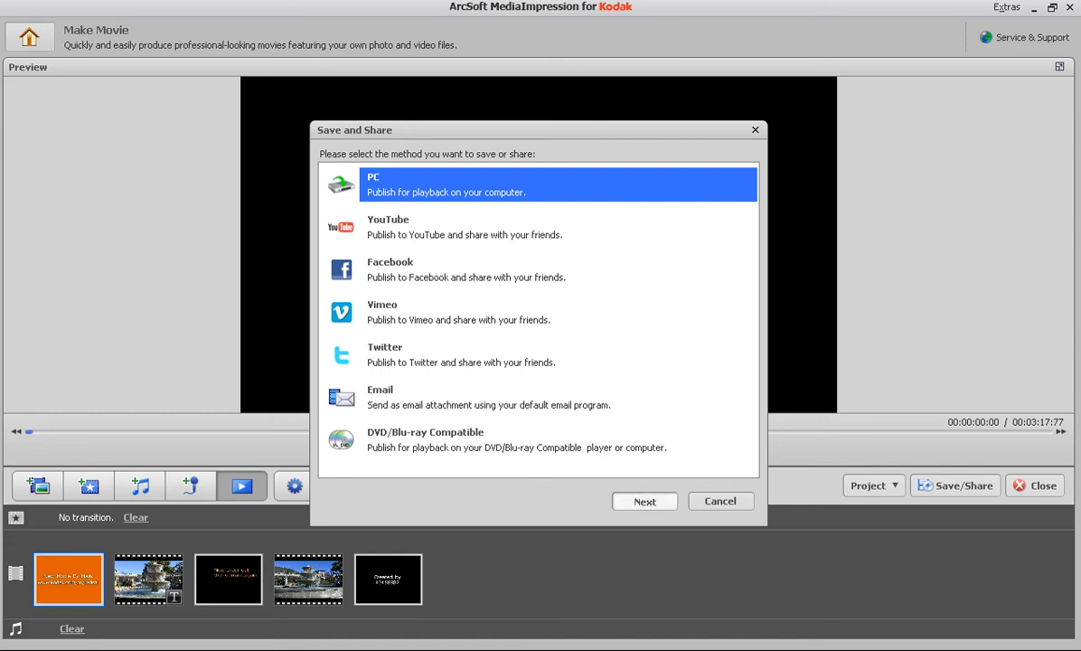
click(644, 501)
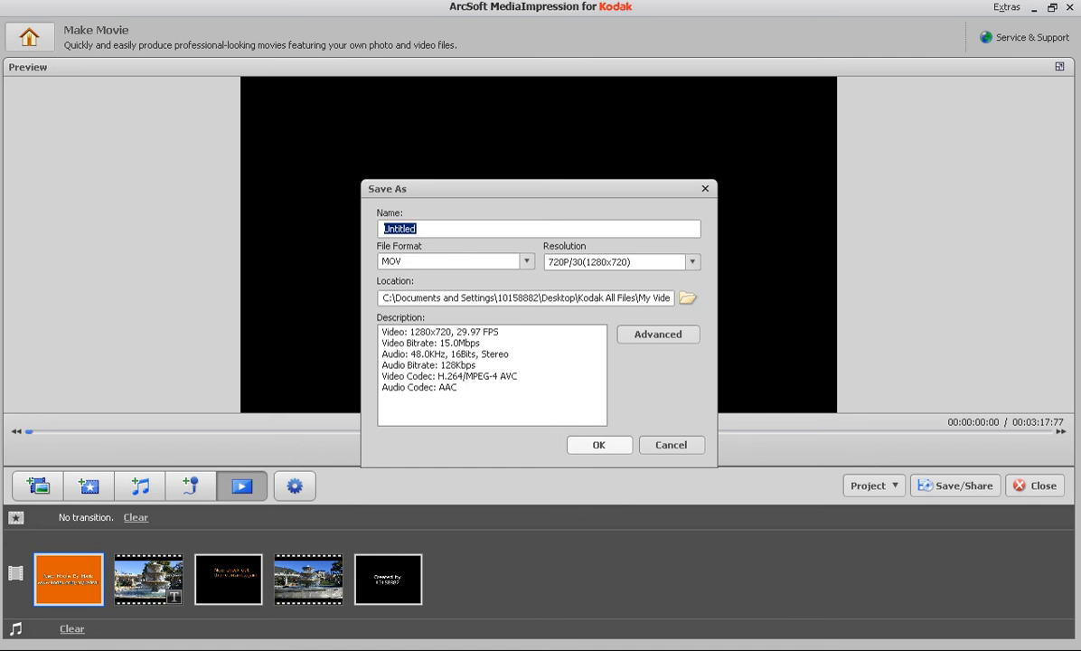
text(Mo)
key(BackSpace)
key(BackSpace)
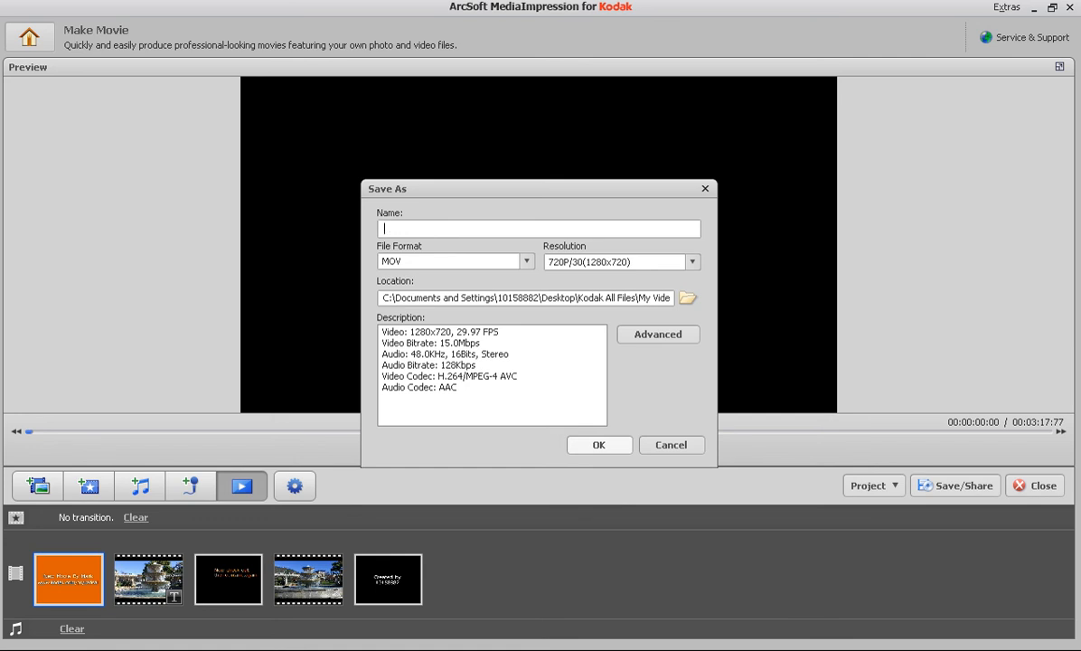